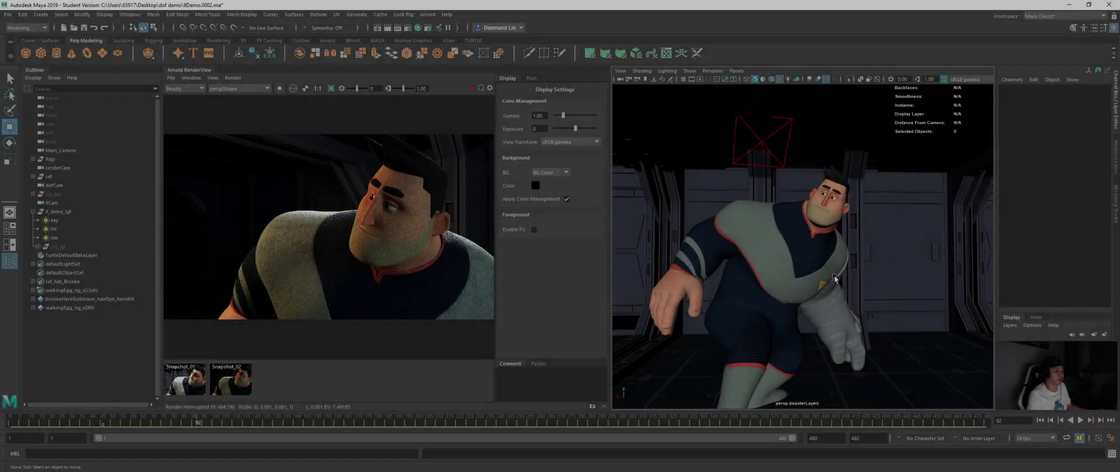
- Select the rim light above the character and examine the character, the corridor set and the current render from several angles
scroll(844, 279, "down", 2)
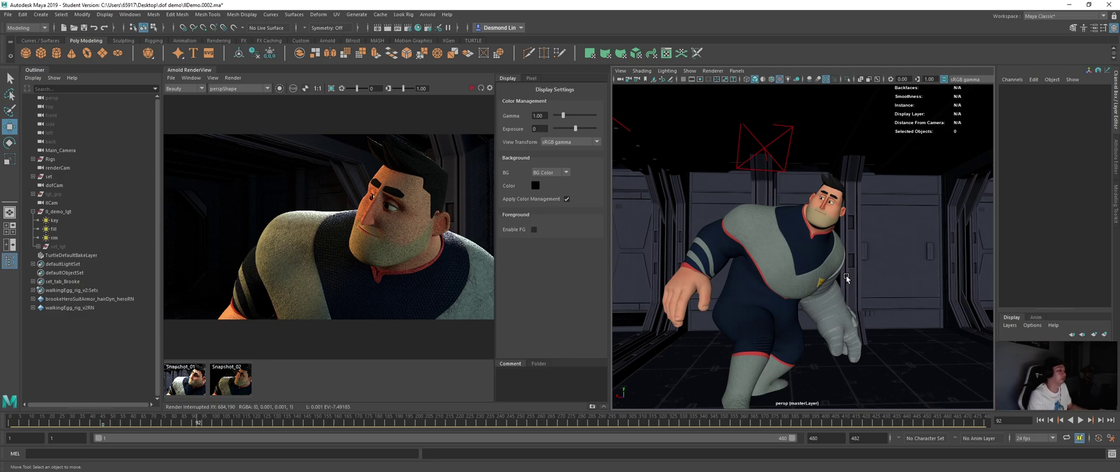
scroll(848, 263, "down", 2)
left_click_drag(848, 264, 827, 260, "alt")
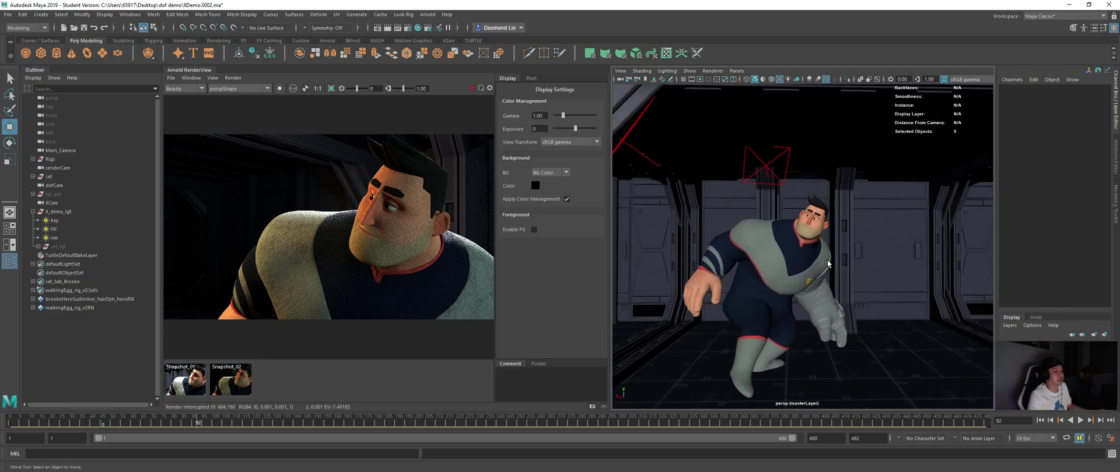
left_click(763, 163)
right_click_drag(787, 237, 796, 236, "alt")
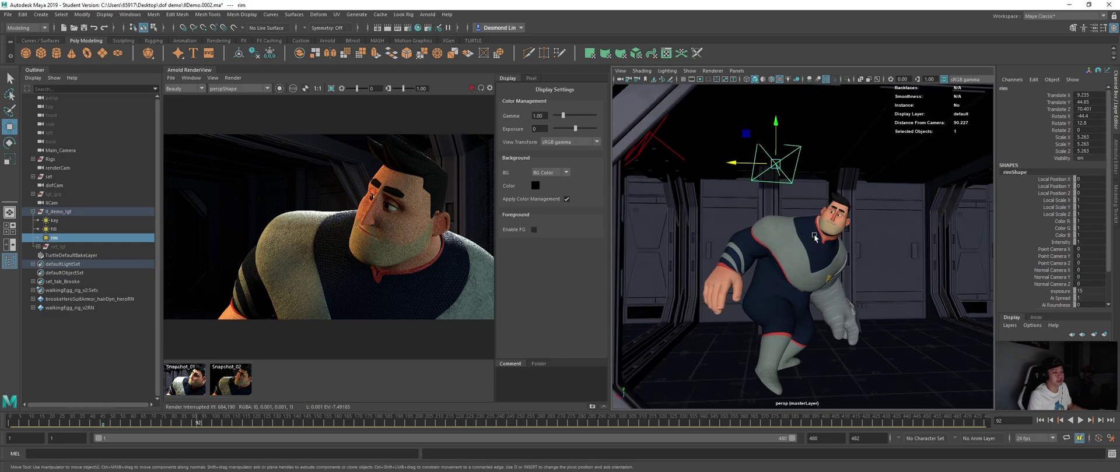
right_click_drag(887, 350, 832, 332, "alt")
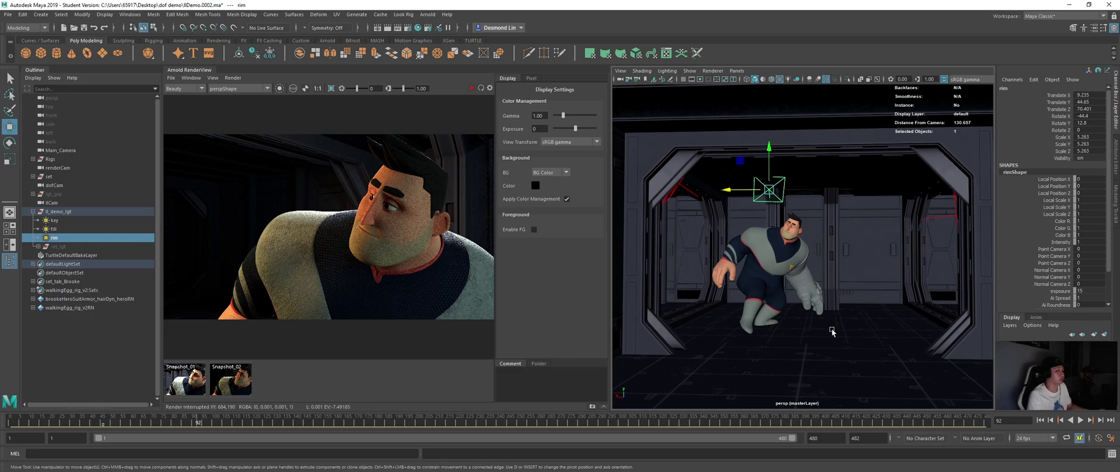
left_click_drag(796, 321, 811, 318, "alt")
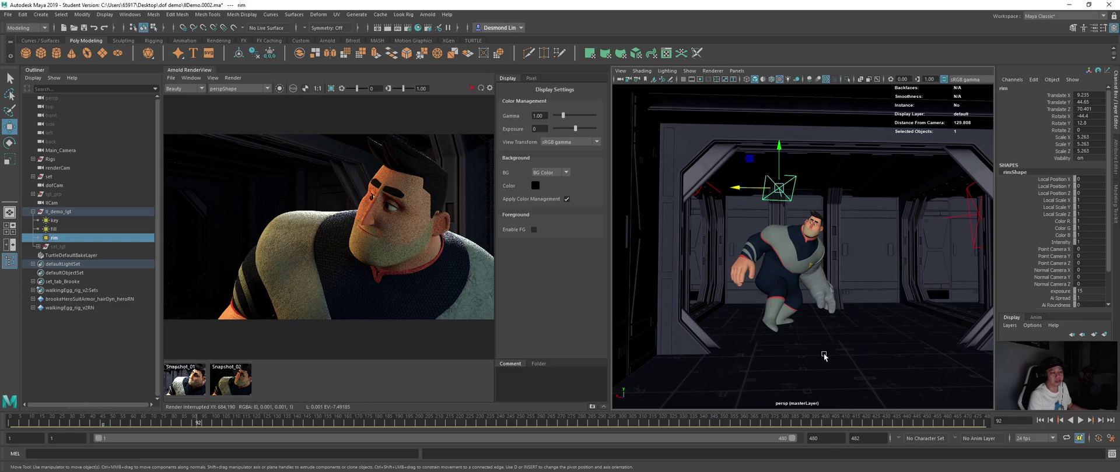
left_click_drag(855, 330, 849, 334, "alt")
right_click_drag(850, 335, 829, 324, "alt")
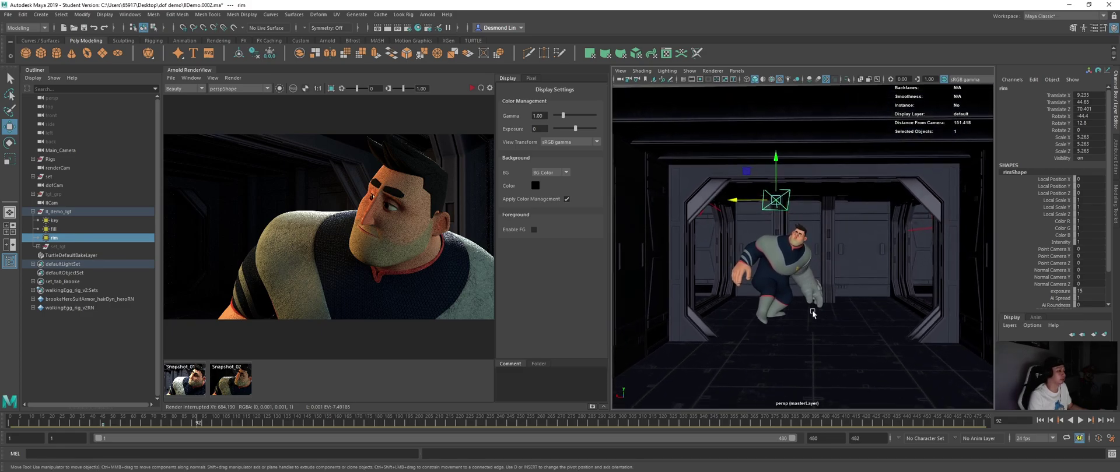
left_click_drag(812, 313, 809, 315, "alt")
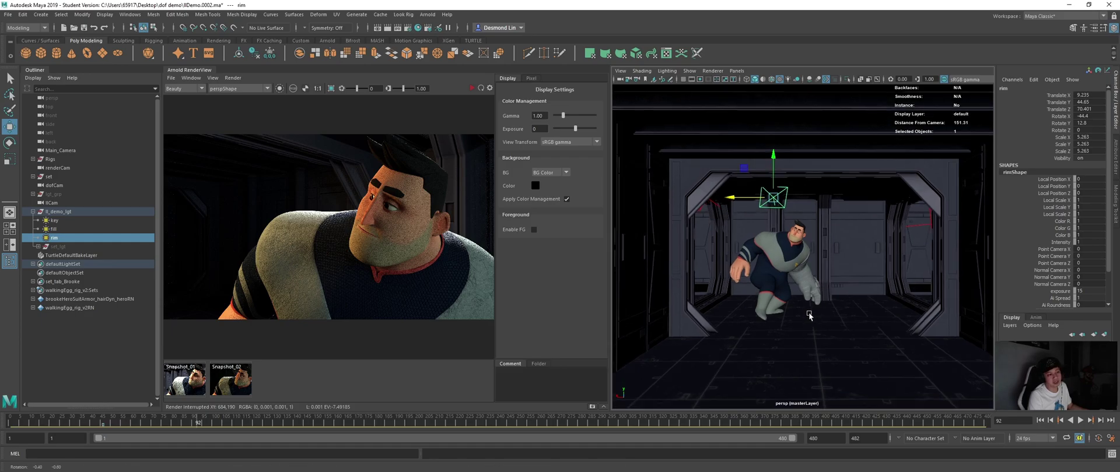
right_click_drag(808, 312, 808, 310, "alt")
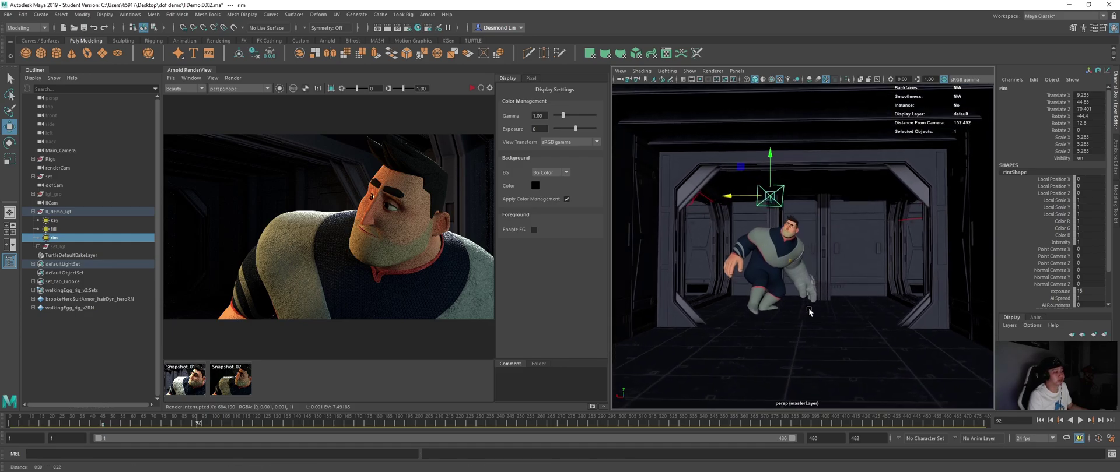
middle_click_drag(808, 310, 807, 309, "alt")
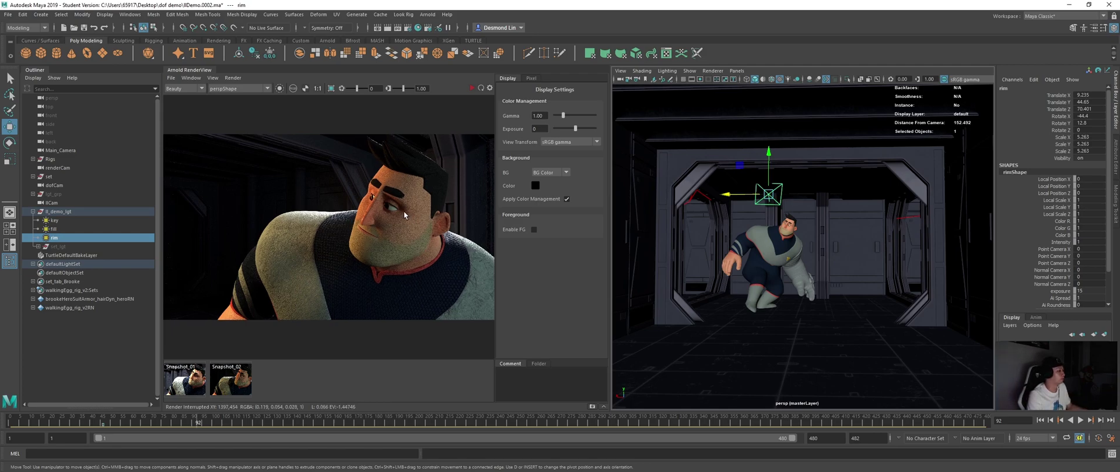
scroll(403, 211, "down", 1)
scroll(402, 211, "up", 1)
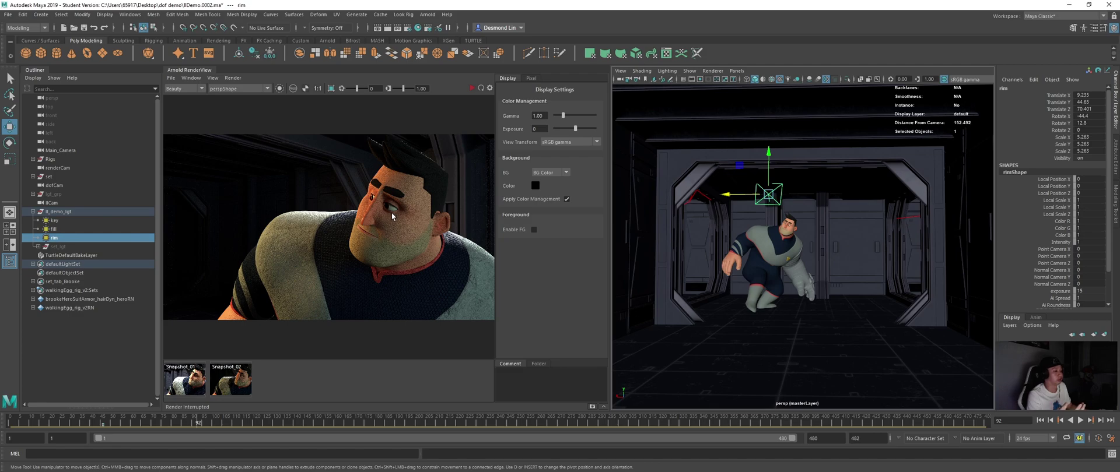
left_click_drag(393, 209, 392, 210)
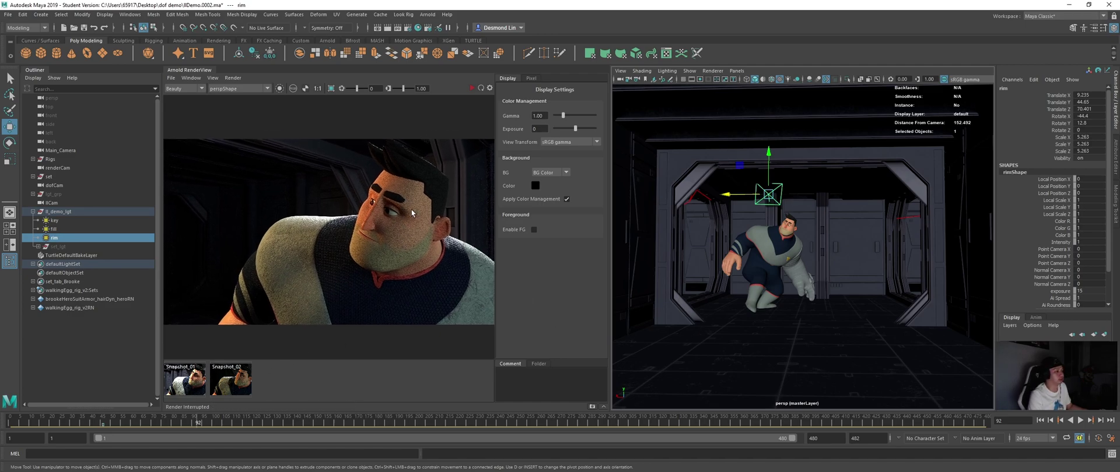
left_click_drag(758, 251, 723, 247, "alt")
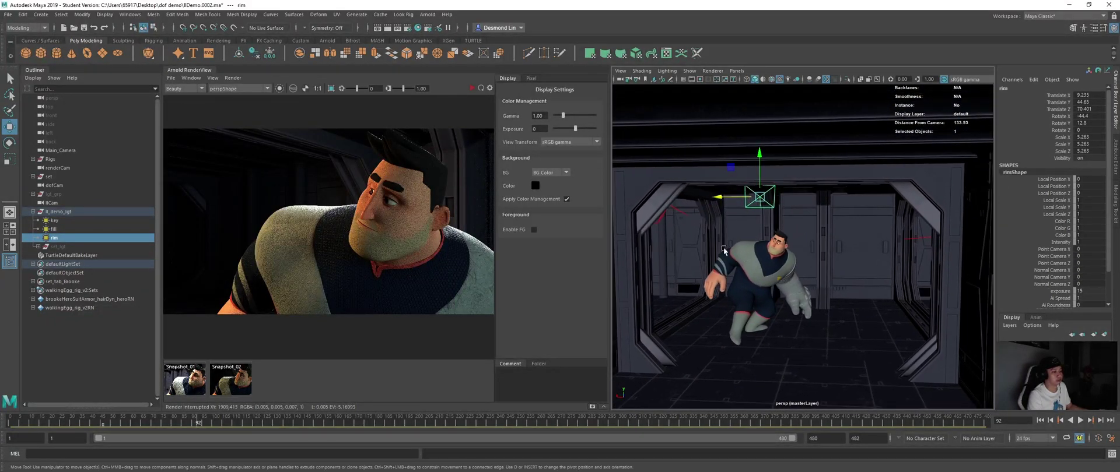
left_click_drag(926, 261, 837, 285, "alt")
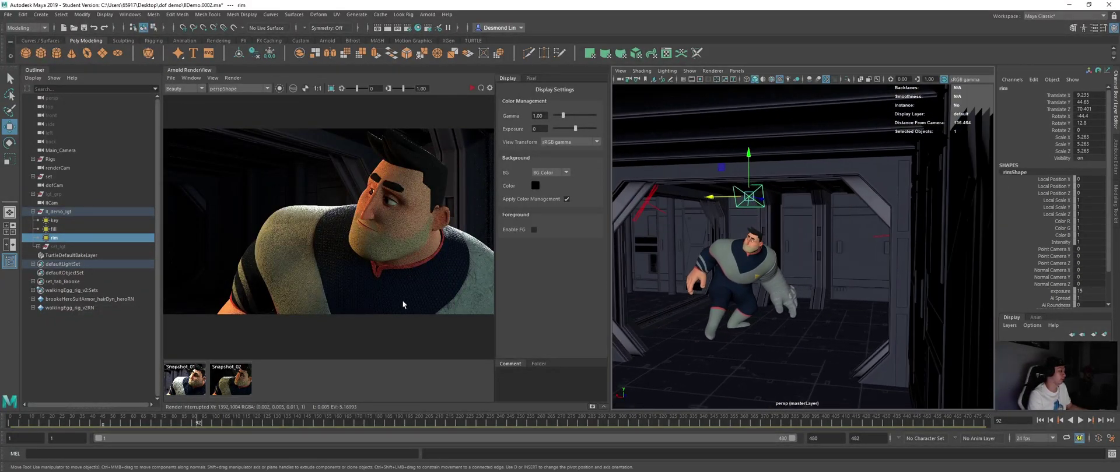
right_click_drag(773, 314, 750, 310, "alt")
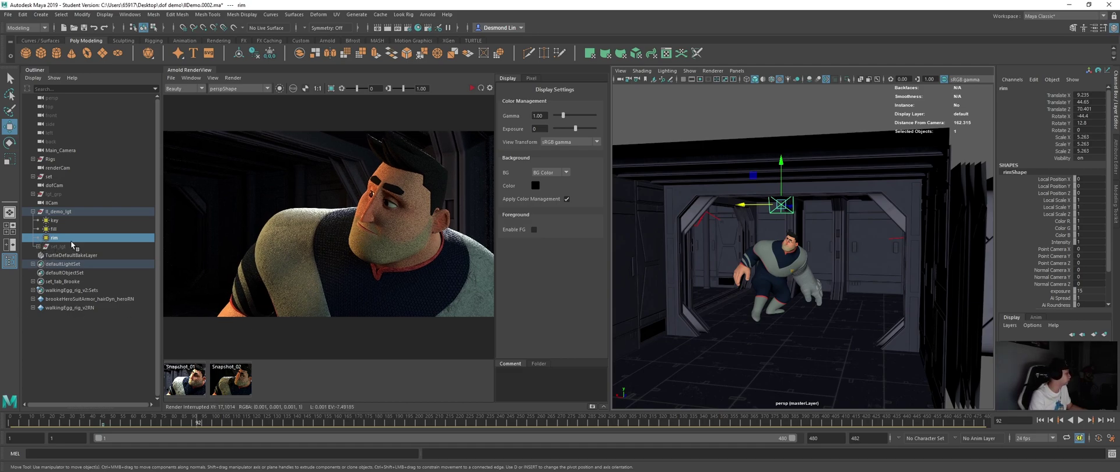
- Unhide the set_lgt light group and start the Arnold render of the shot
left_click(49, 245)
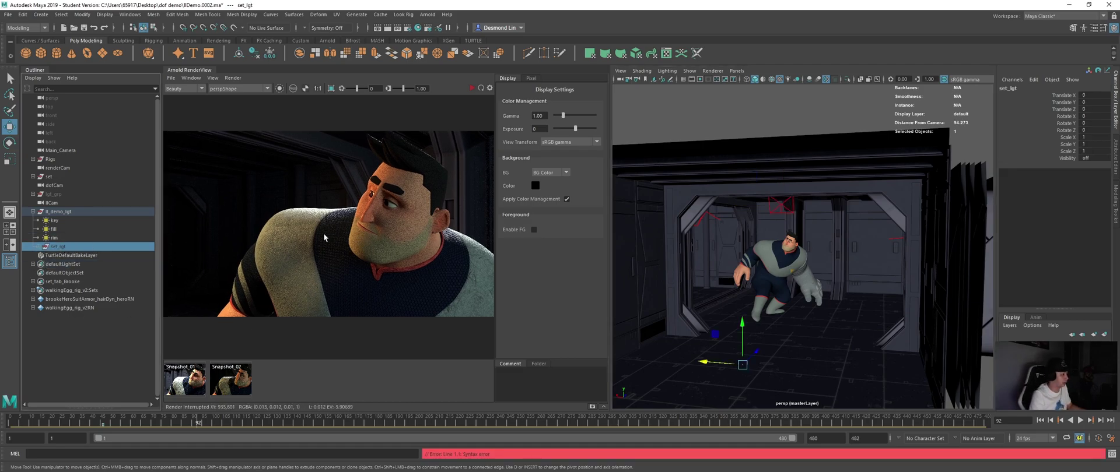
key("shift+h")
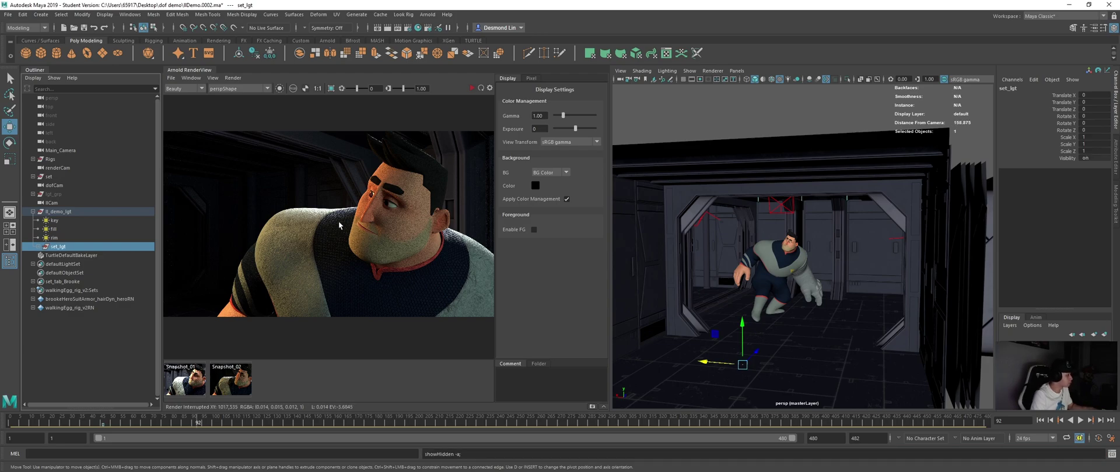
left_click(472, 89)
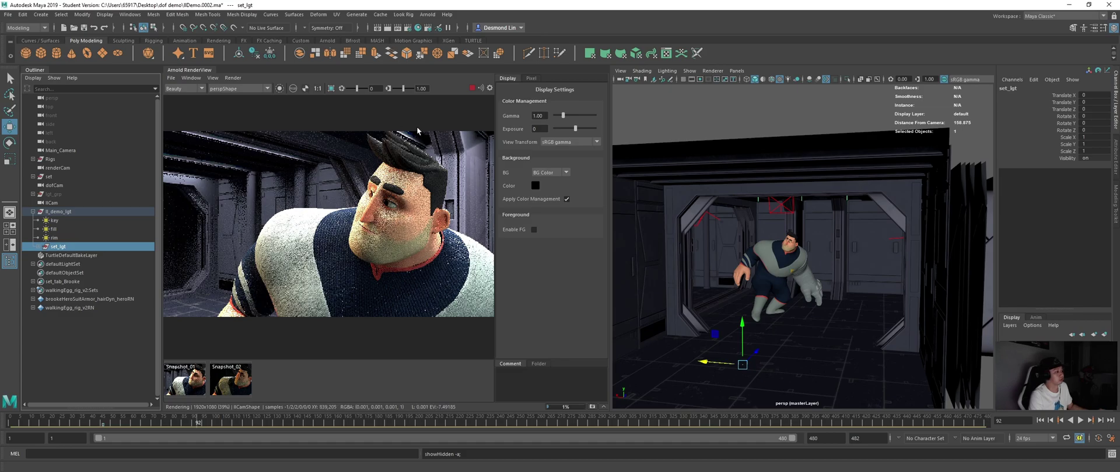
- Expand the set_lgt group to list its area lights and stop the running render
left_click(37, 246)
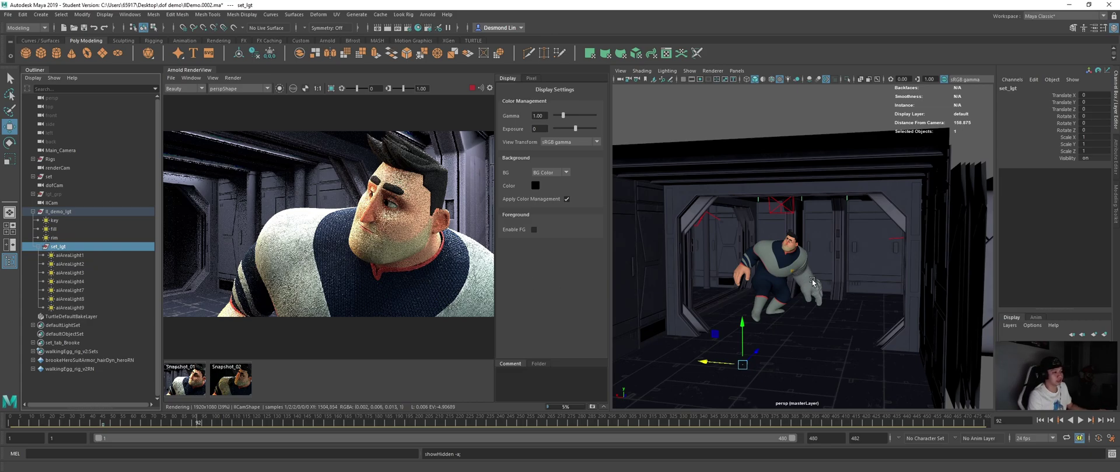
left_click_drag(816, 274, 813, 279, "alt")
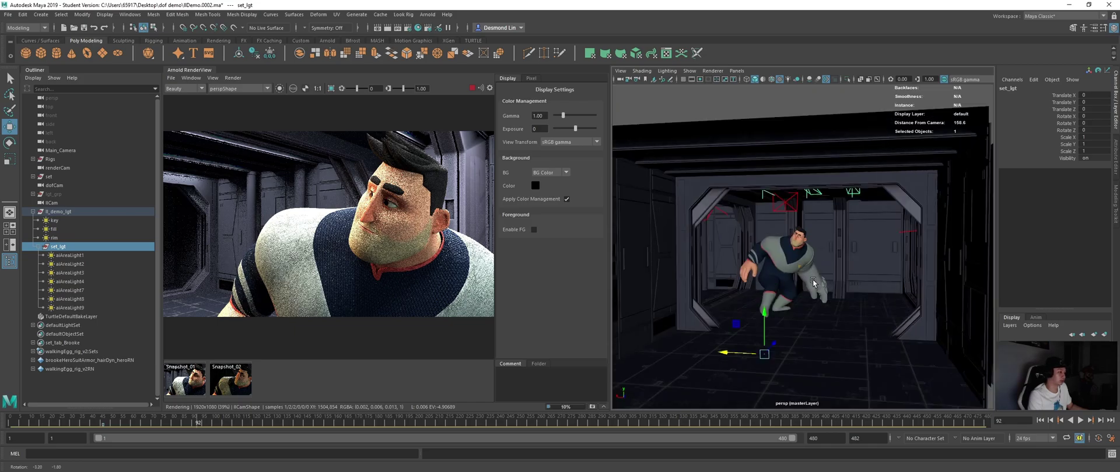
left_click(472, 89)
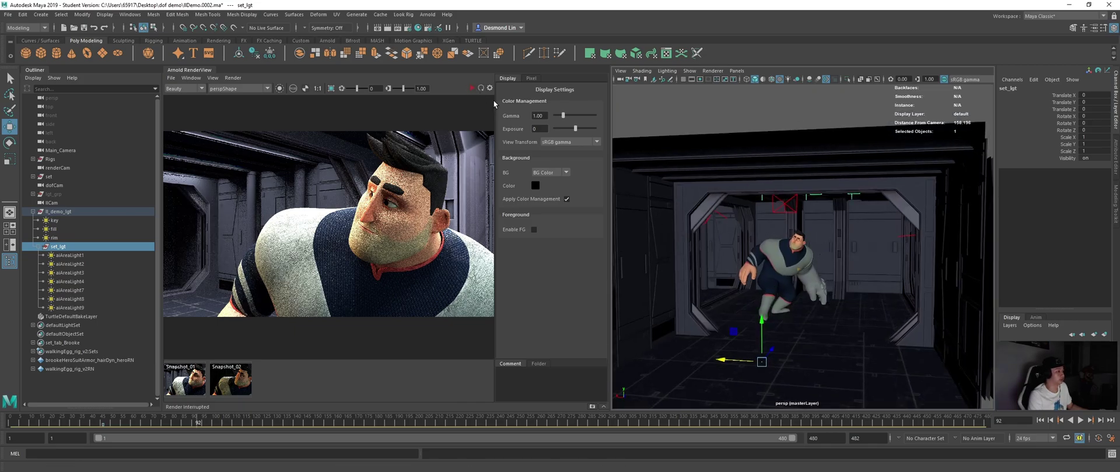
- Examine the set's area lights above the character and their effect on the character in the render
mouse_move(813, 234)
left_mouse_down("alt")
mouse_move(821, 214)
mouse_move(812, 236)
left_mouse_up("alt")
right_click_drag(813, 236, 867, 257, "alt")
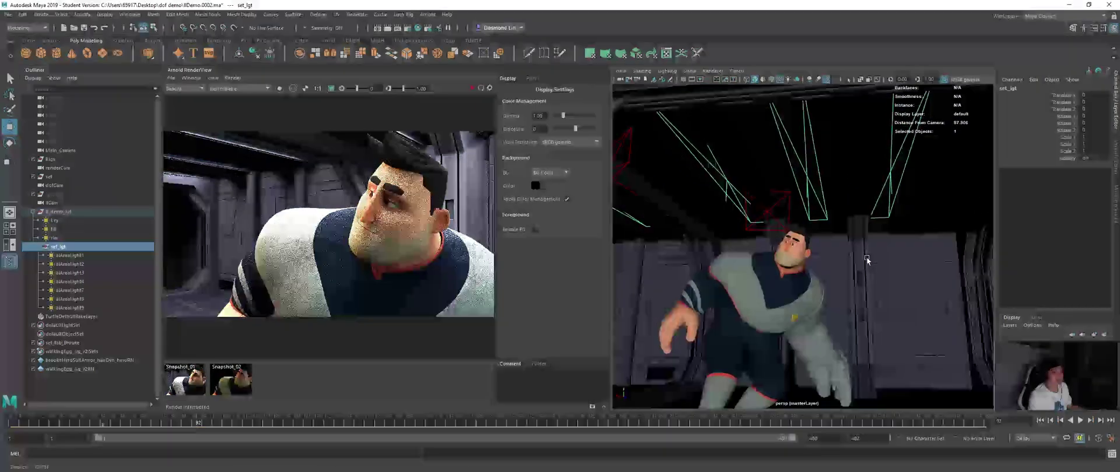
middle_click_drag(867, 258, 881, 267, "alt")
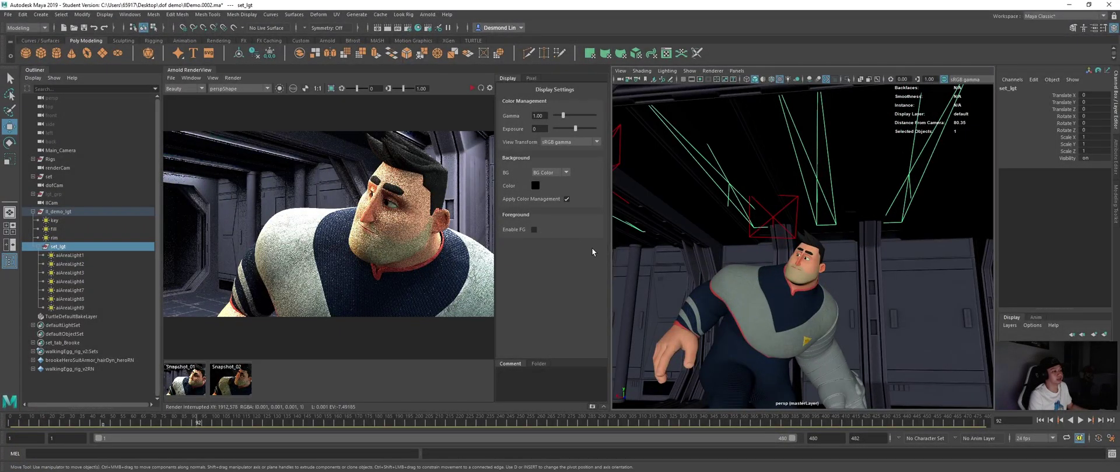
scroll(772, 285, "down", 4)
left_click_drag(751, 281, 782, 269, "alt")
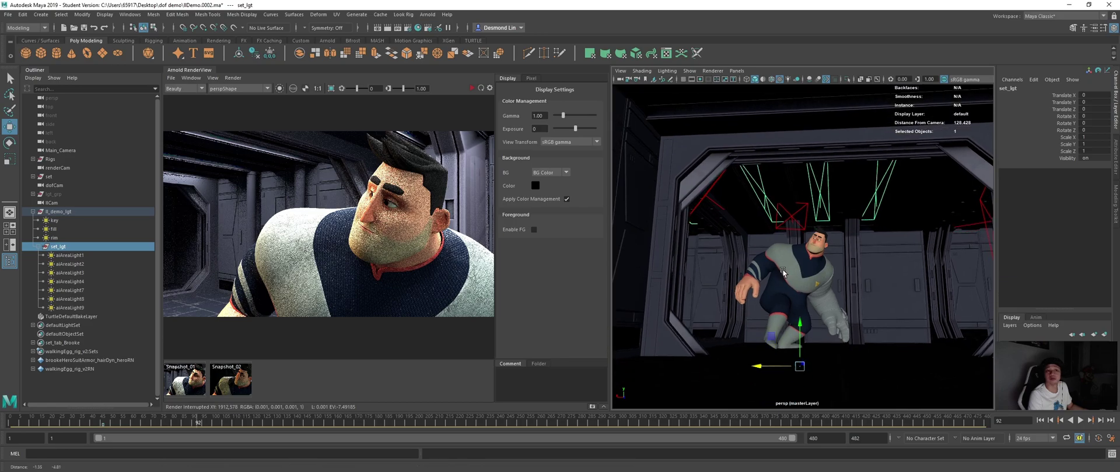
key("q")
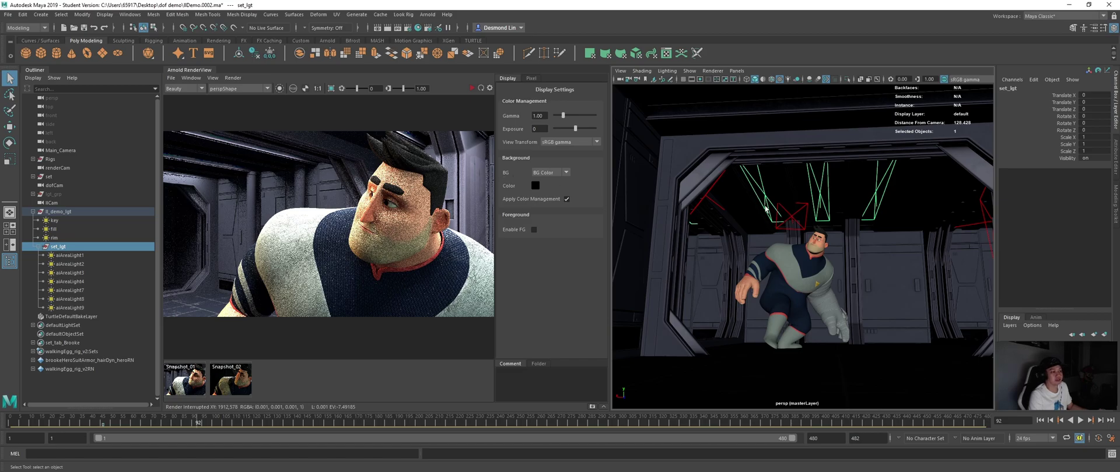
mouse_move(466, 192)
middle_mouse_down("alt")
mouse_move(452, 192)
mouse_move(468, 191)
middle_mouse_up("alt")
scroll(465, 196, "down", 2)
scroll(465, 201, "up", 2)
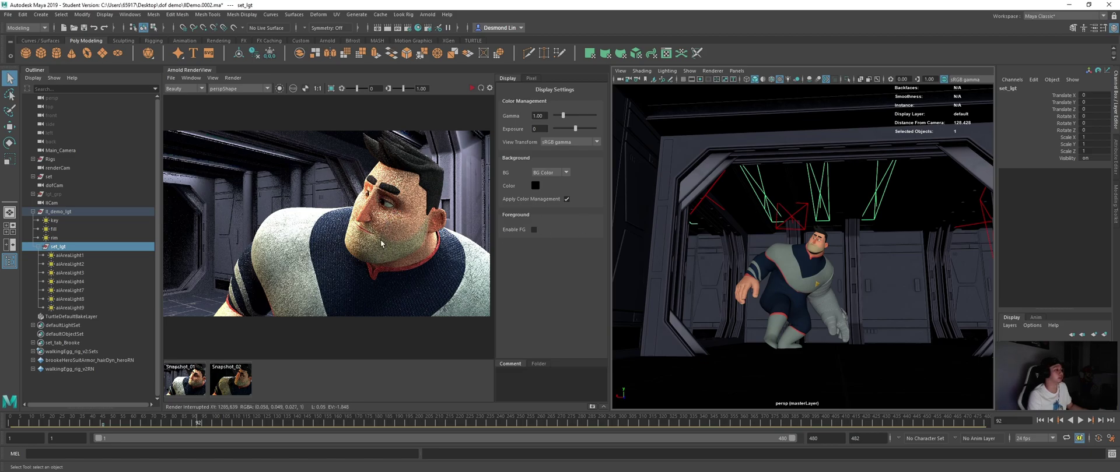
scroll(380, 234, "up", 1)
middle_click_drag(381, 232, 382, 227, "alt")
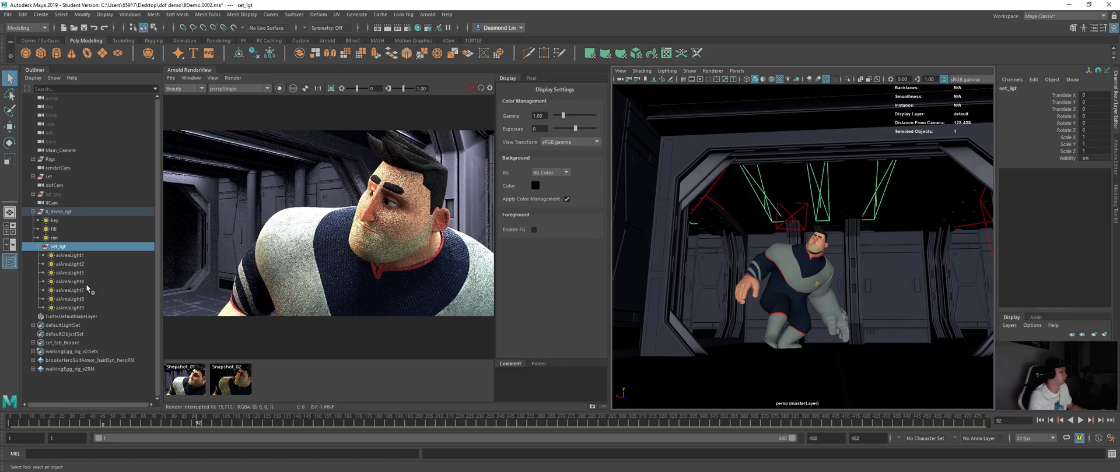
- Open the Relationship Editor for light-centric light linking and expand the demo light group among the light sources
left_click(129, 14)
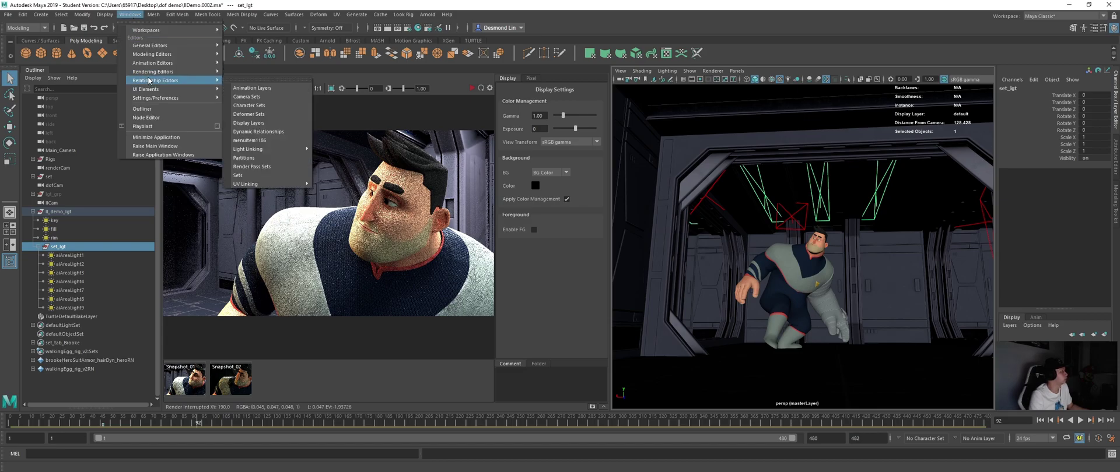
mouse_move(180, 88)
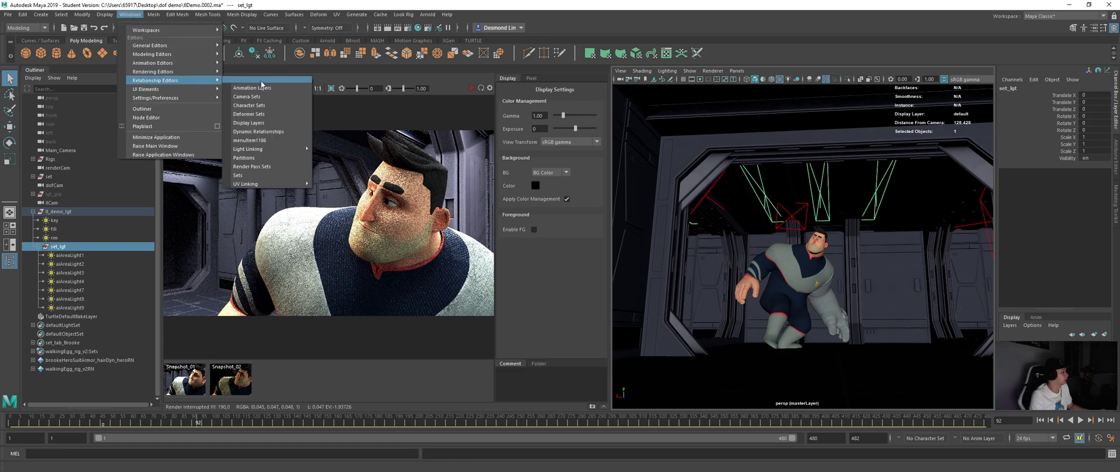
mouse_move(266, 153)
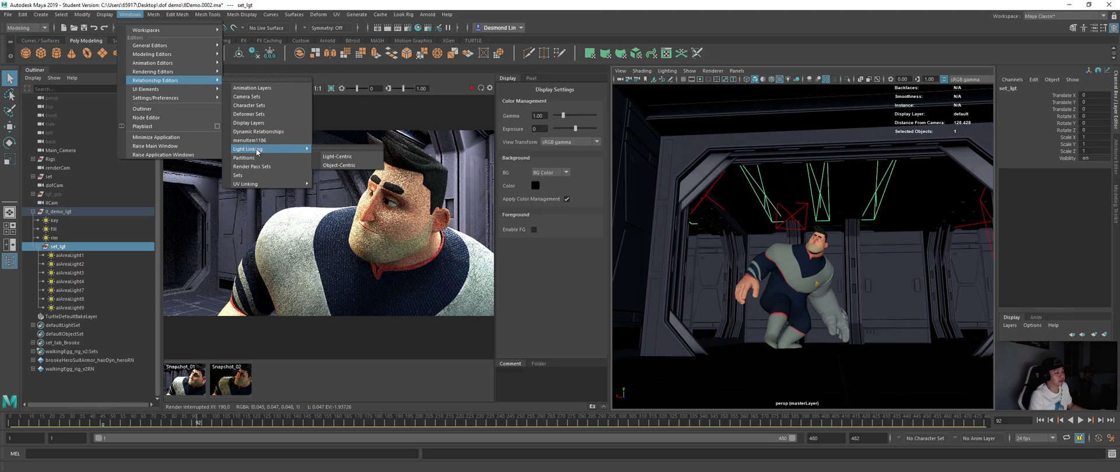
left_click(343, 156)
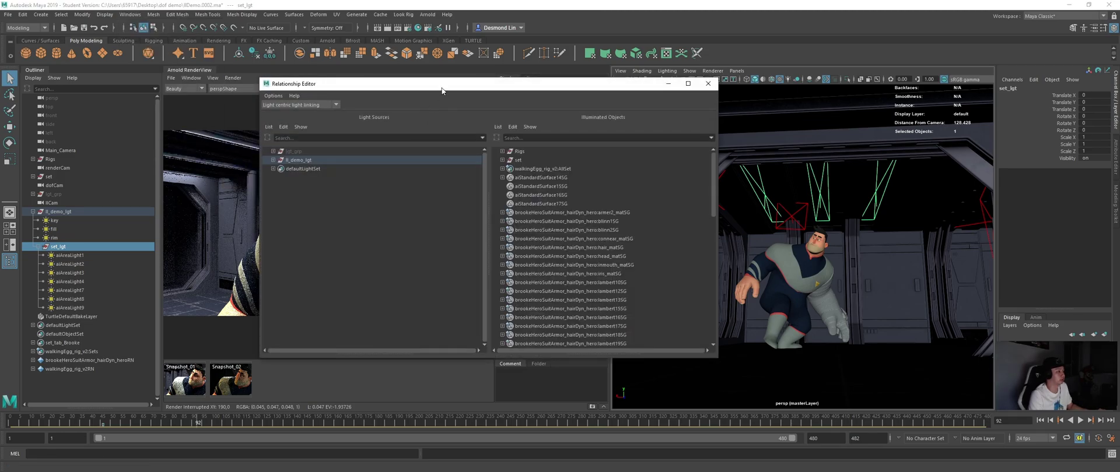
left_click_drag(442, 90, 472, 96)
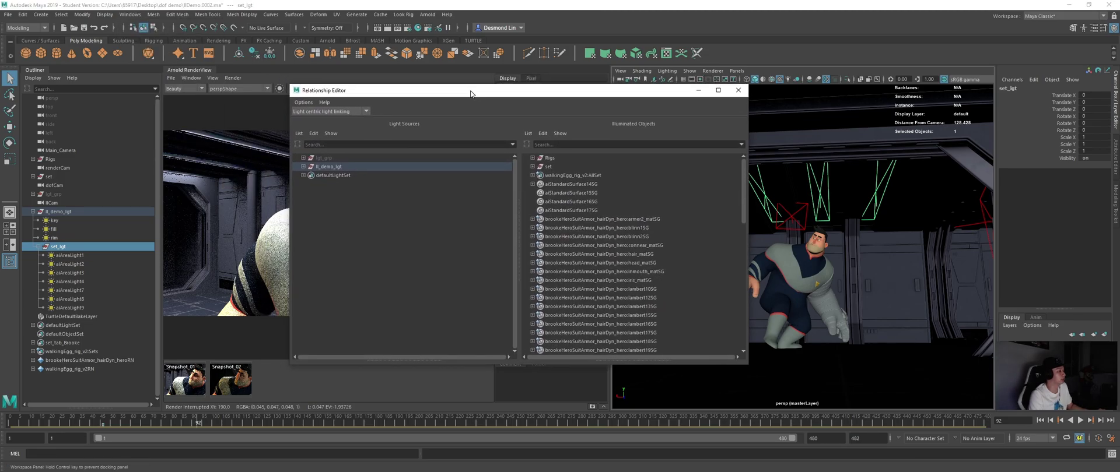
left_click(303, 166)
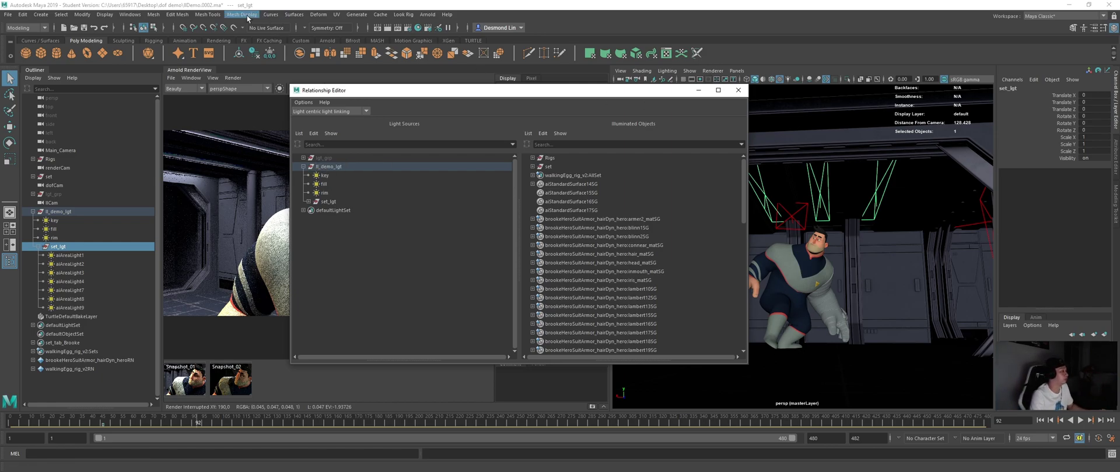
- Switch the Relationship Editor to object-centric light linking
left_click(177, 15)
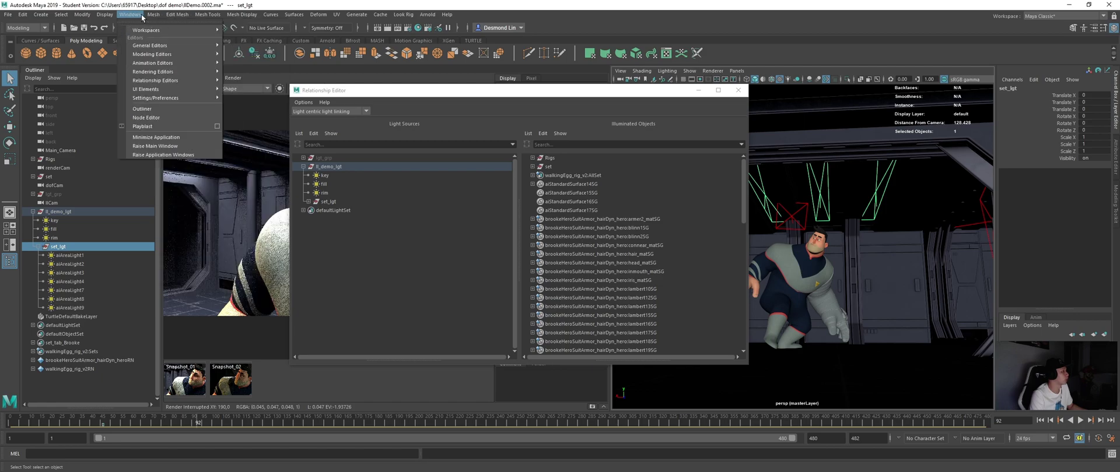
left_click(241, 14)
left_click(180, 15)
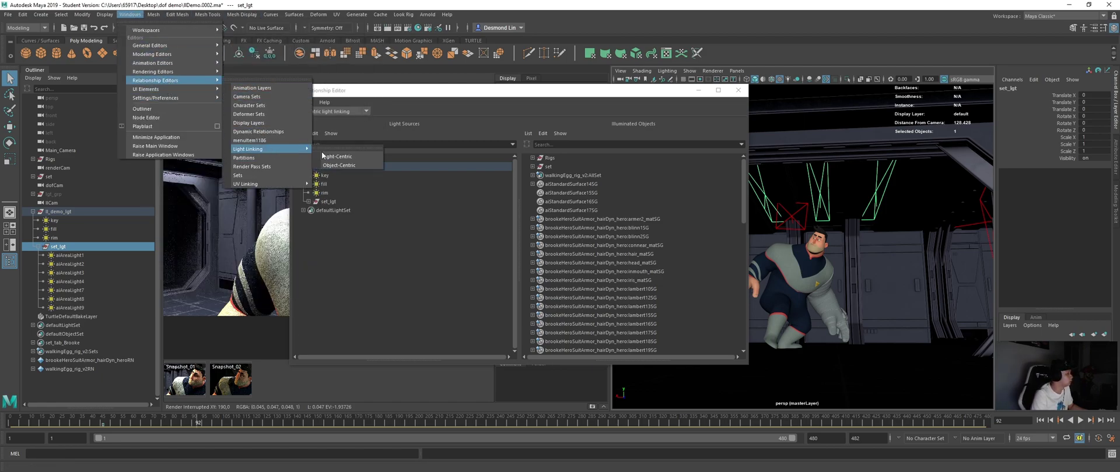
left_click(340, 165)
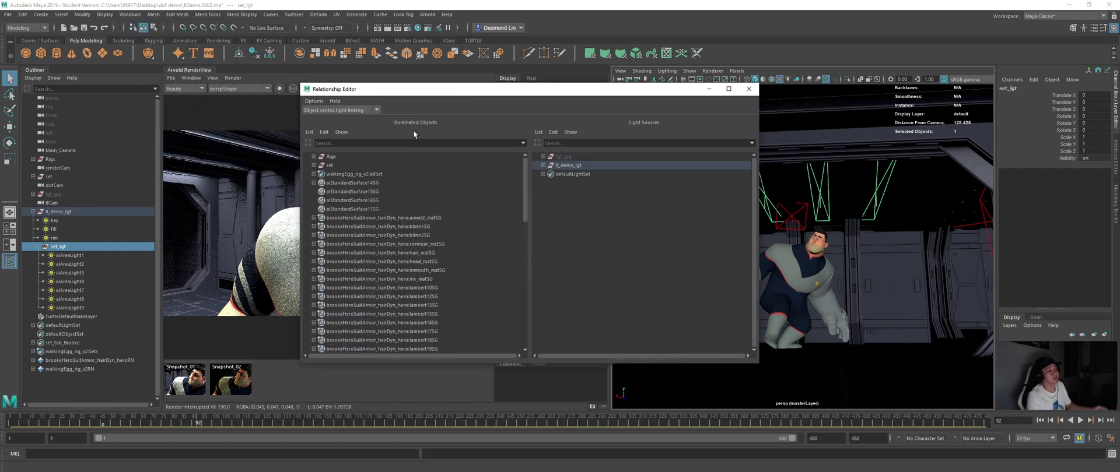
- Reopen the Relationship Editor for light-centric light linking and expand the demo light group and its set_lgt group among the light sources
left_click(748, 89)
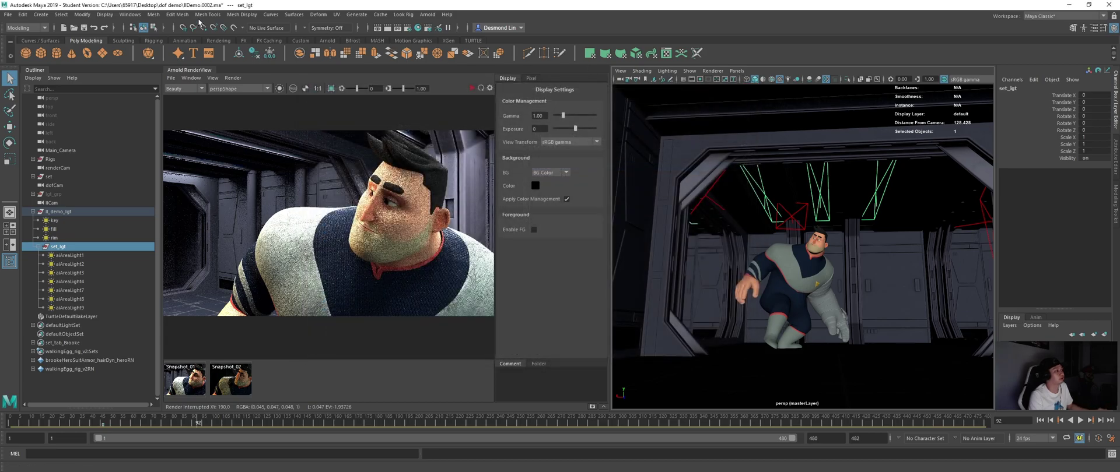
left_click(188, 15)
mouse_move(130, 15)
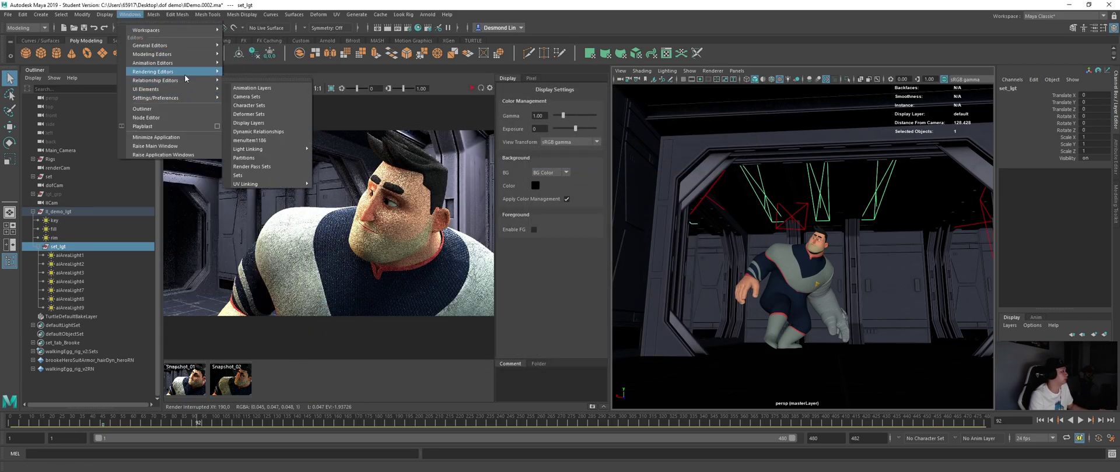
mouse_move(268, 149)
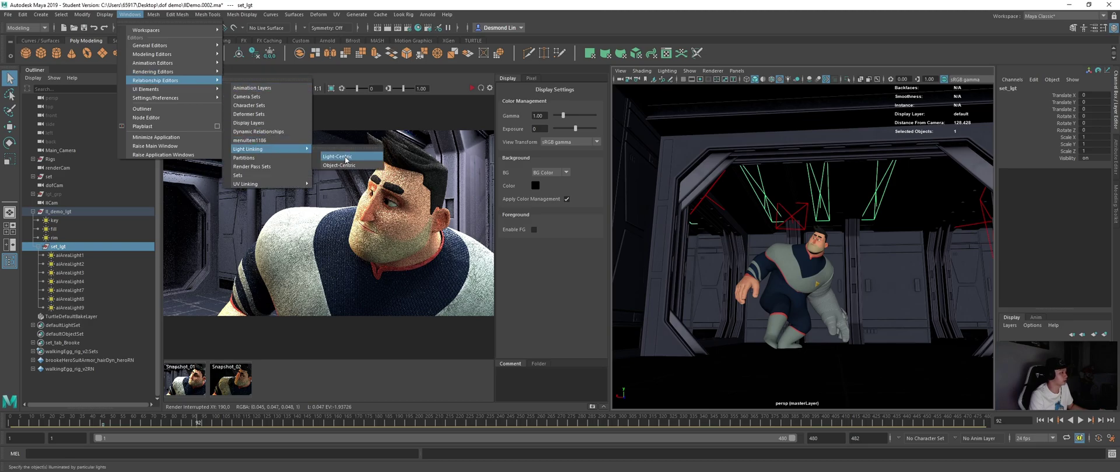
left_click(345, 157)
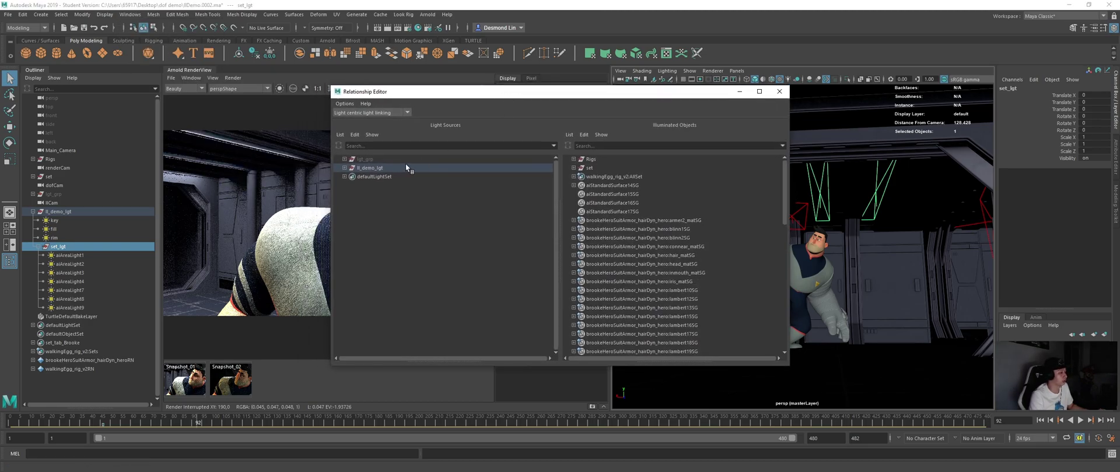
left_click(344, 168)
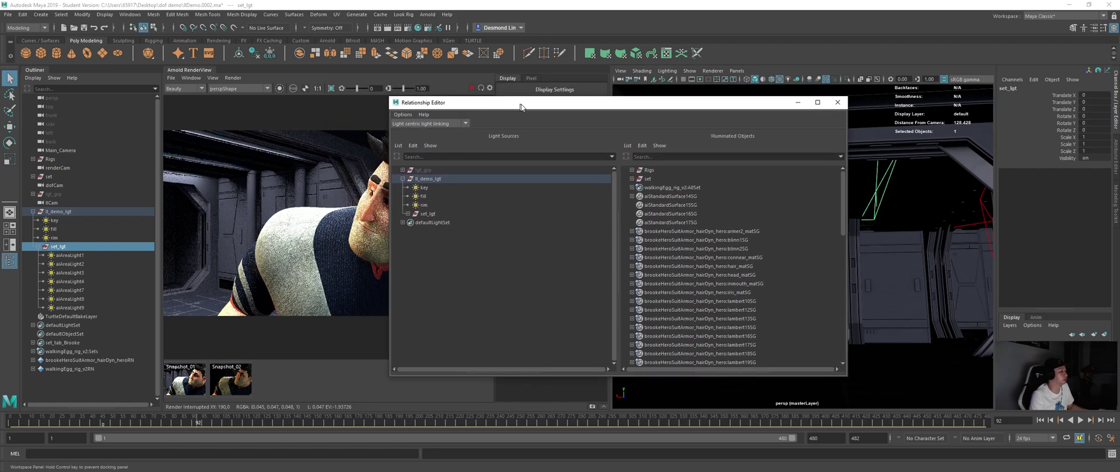
left_click(473, 221)
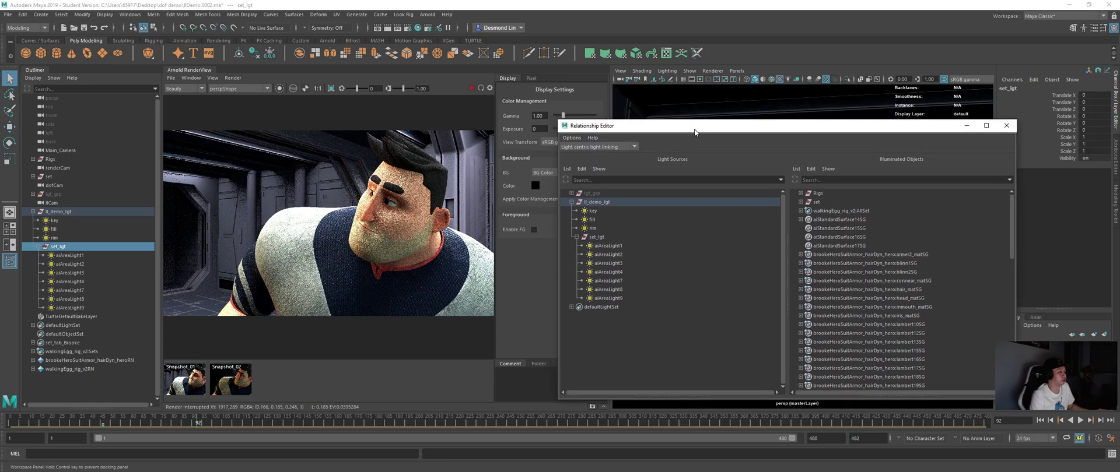
- Identify aiAreaLight1 in the scene and select it as the light source to review the objects it illuminates
left_click_drag(711, 132, 380, 134)
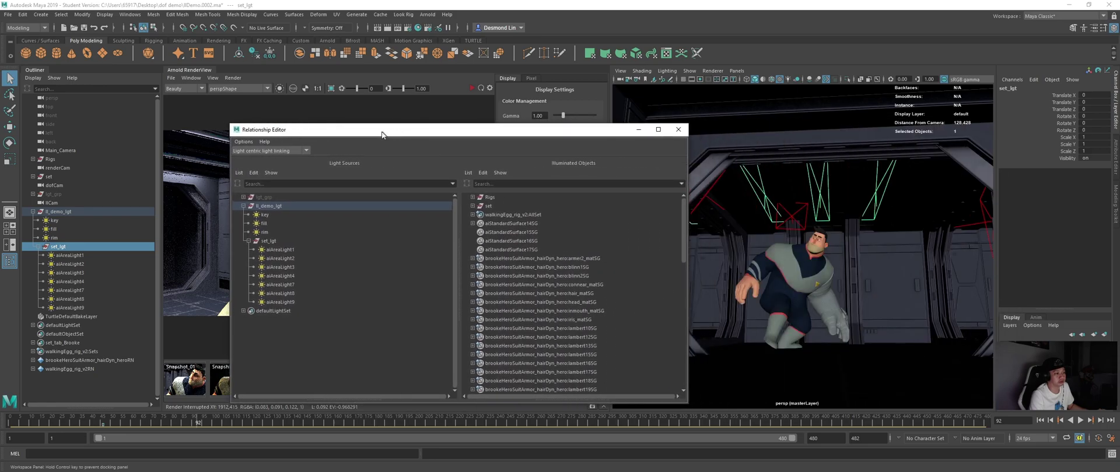
left_click(766, 199)
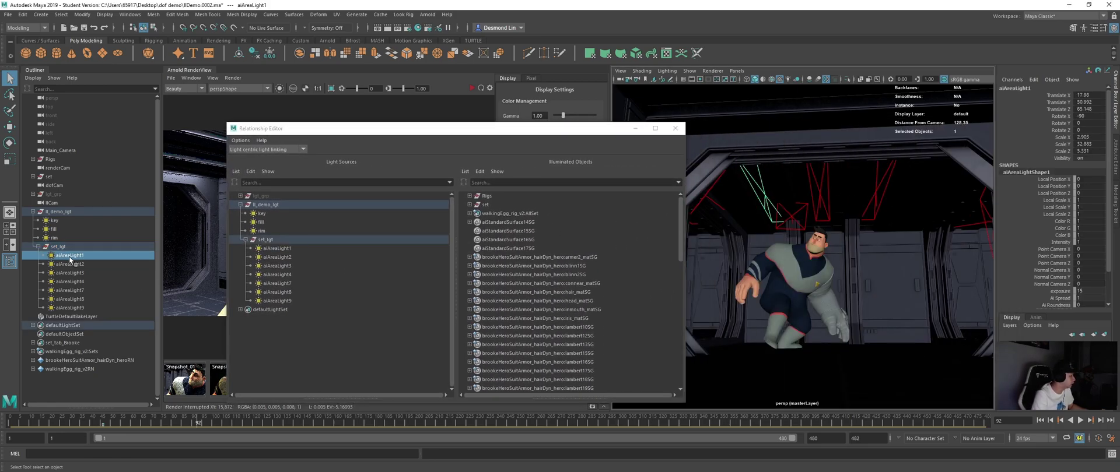
left_click_drag(518, 129, 585, 83)
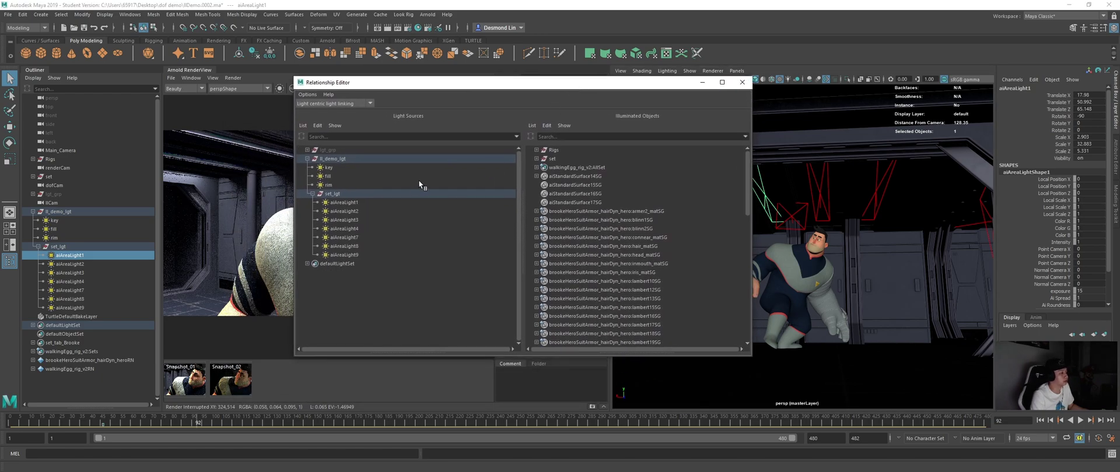
left_click(344, 202)
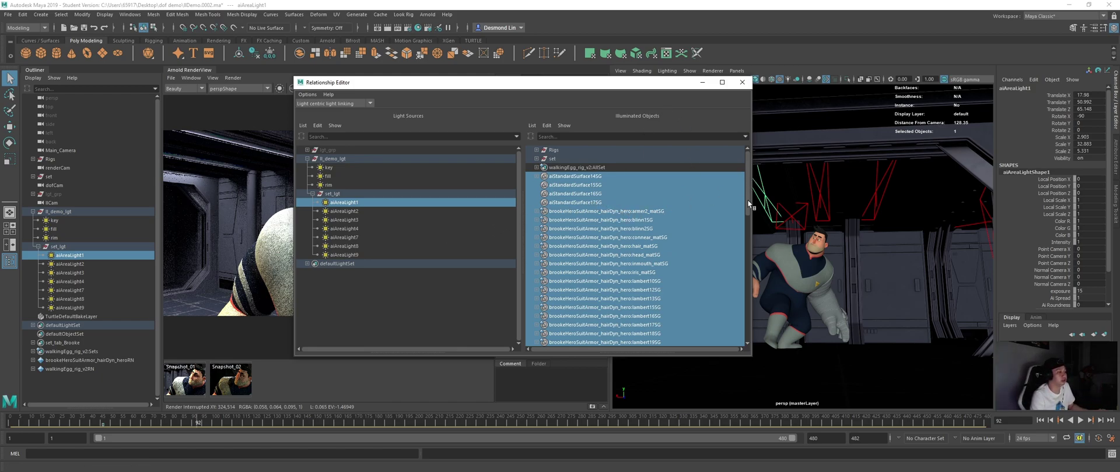
left_click_drag(747, 200, 751, 156)
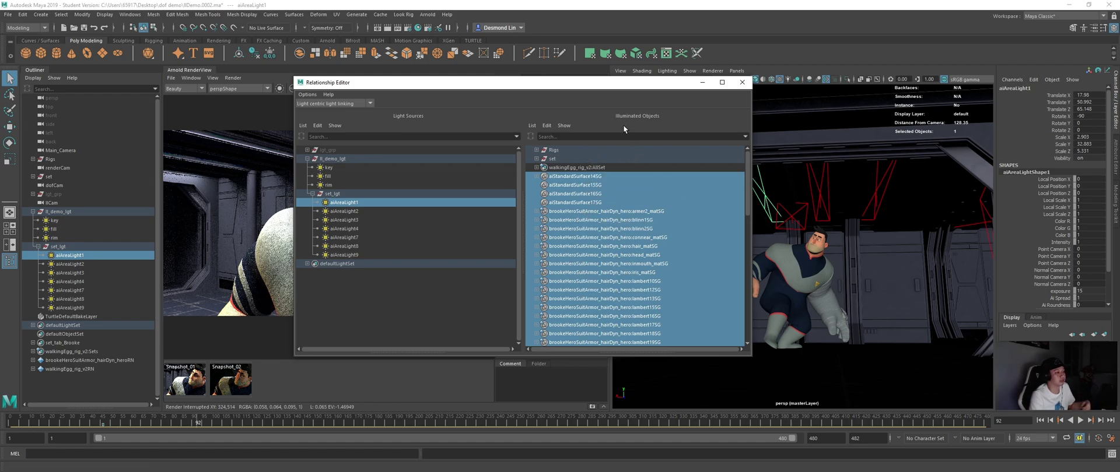
left_click_drag(568, 86, 542, 98)
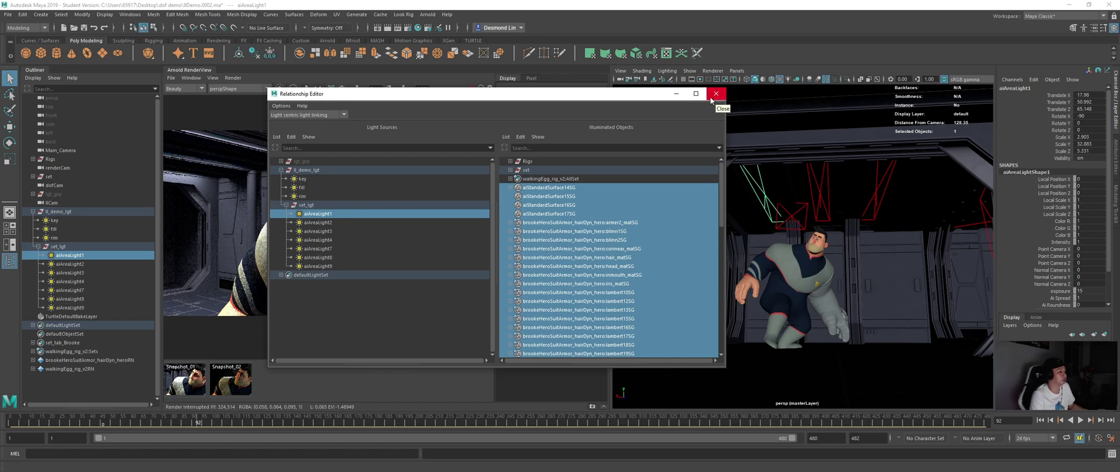
- Review the illuminated objects linked to aiAreaLight9 and aiAreaLight8, and close the Relationship Editor
left_click(821, 192)
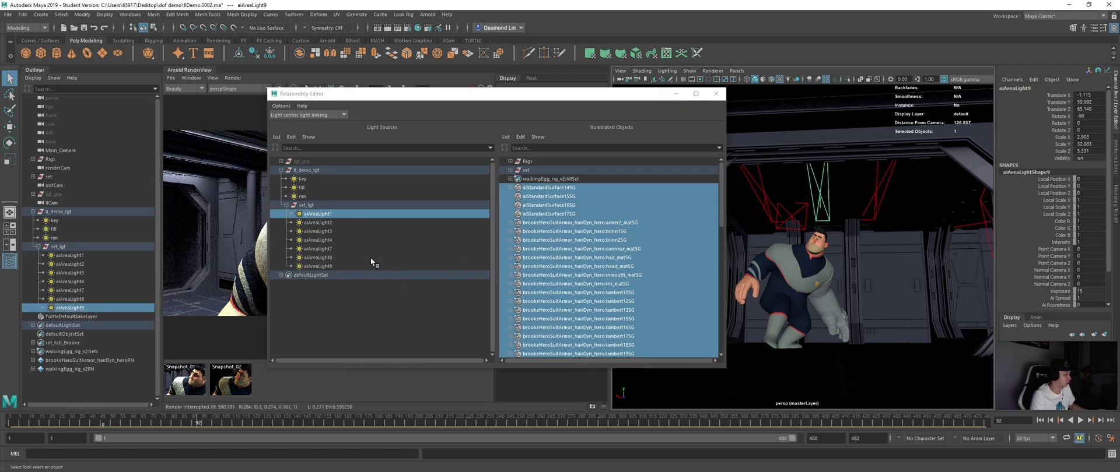
left_click(342, 266)
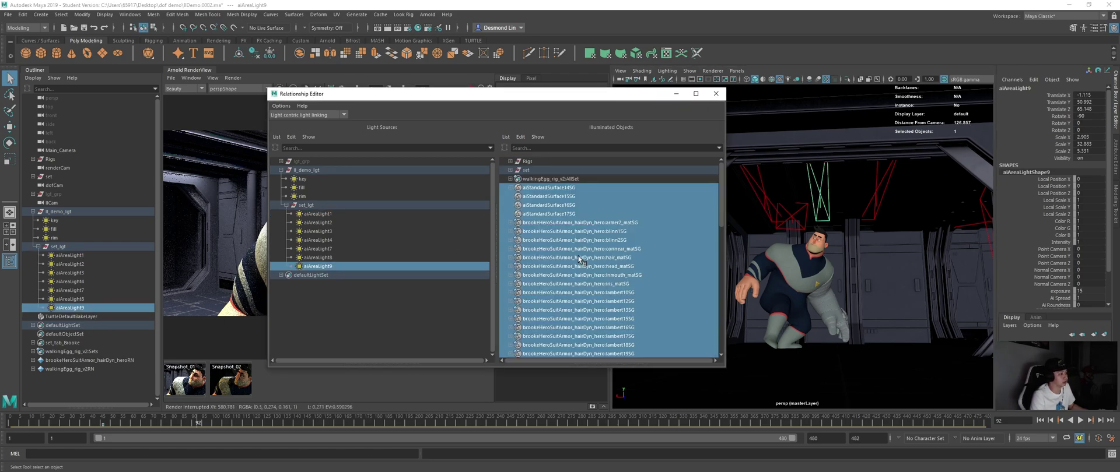
left_click(876, 190)
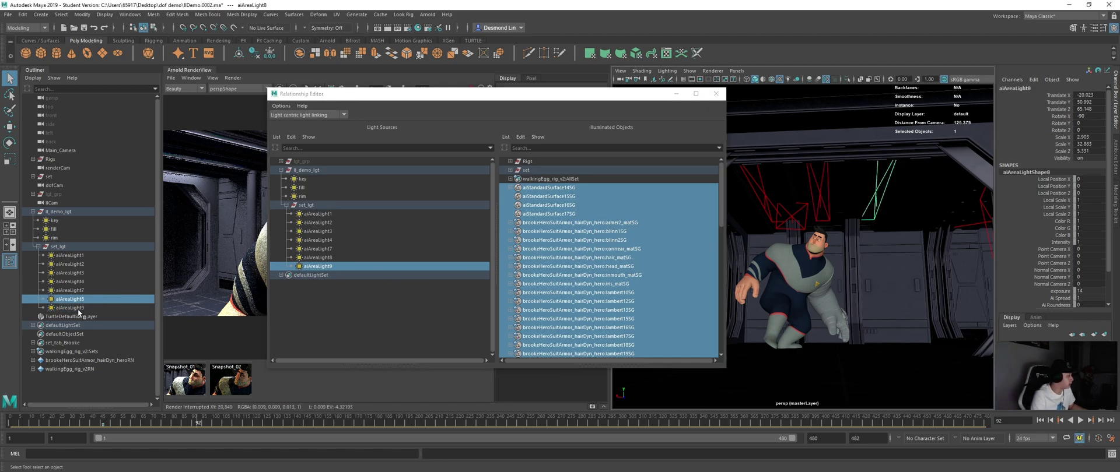
left_click(336, 258)
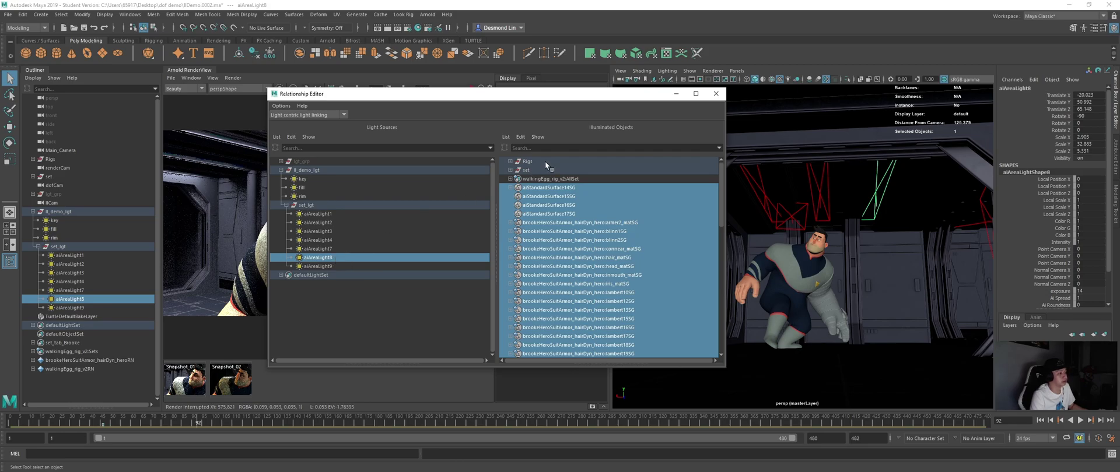
left_click(716, 94)
- Store the current render as a snapshot and rerun the render to examine the lighting on the character and set
left_click(593, 407)
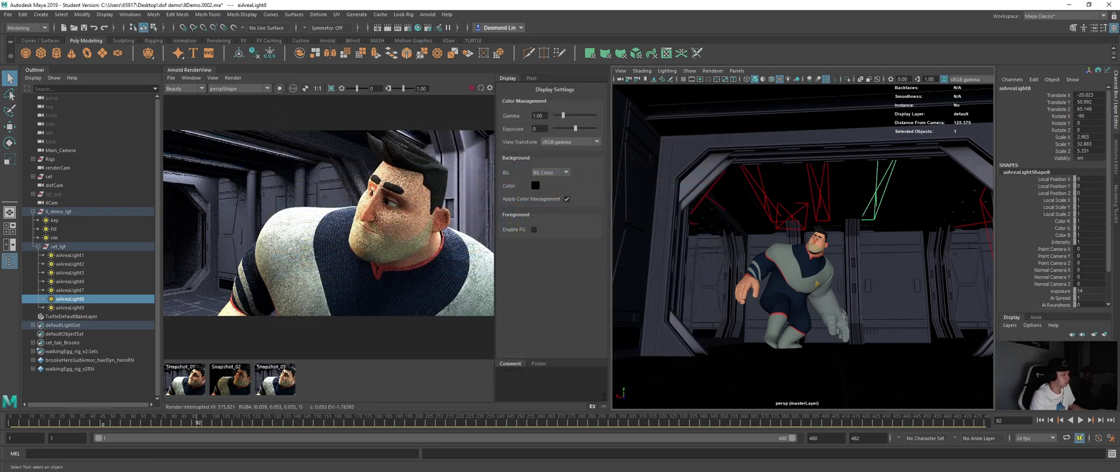
left_click(473, 88)
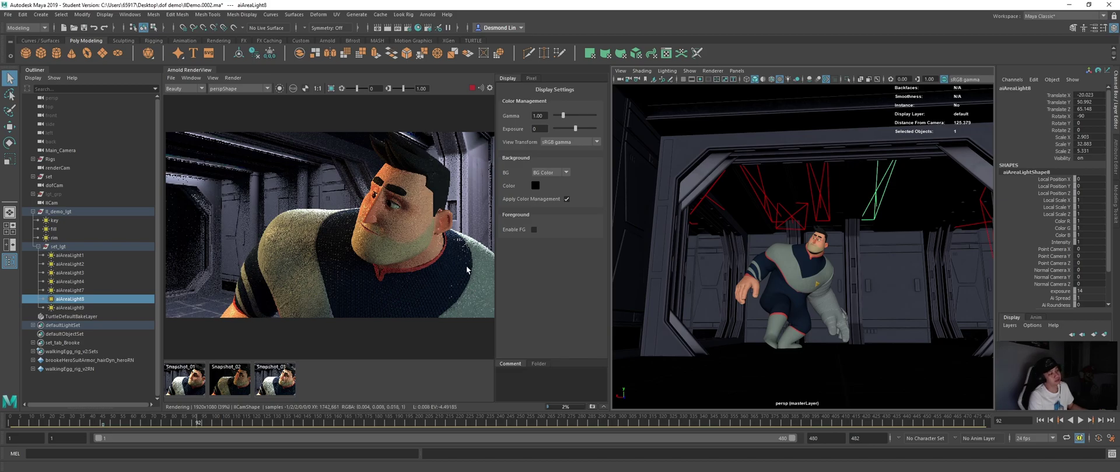
left_click_drag(413, 272, 421, 275)
scroll(421, 279, "down", 2)
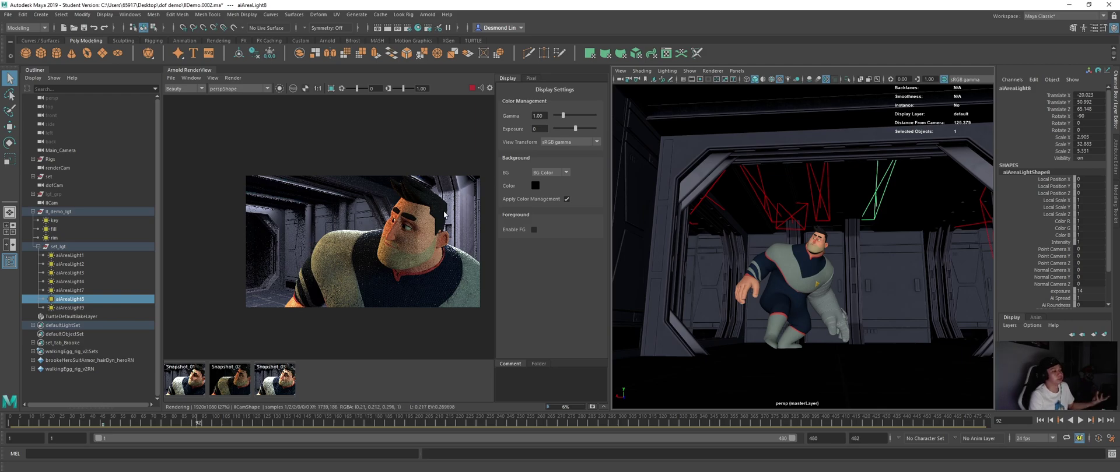
middle_click_drag(422, 209, 405, 199)
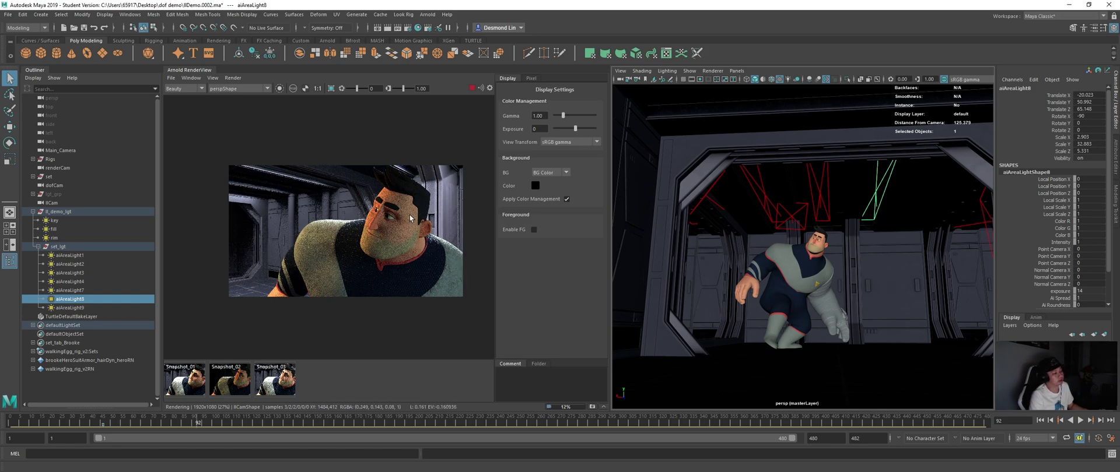
middle_click_drag(298, 208, 300, 209)
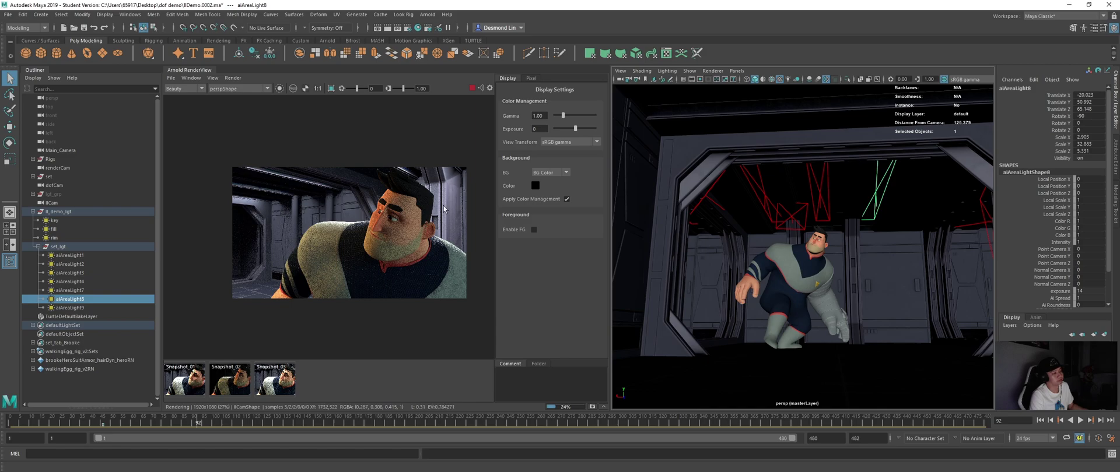
scroll(418, 223, "up", 2)
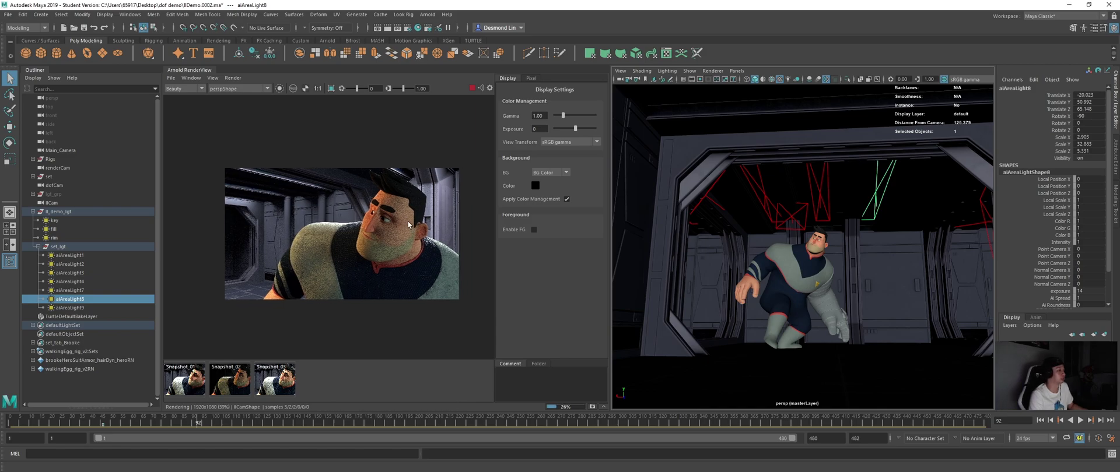
scroll(401, 221, "down", 2)
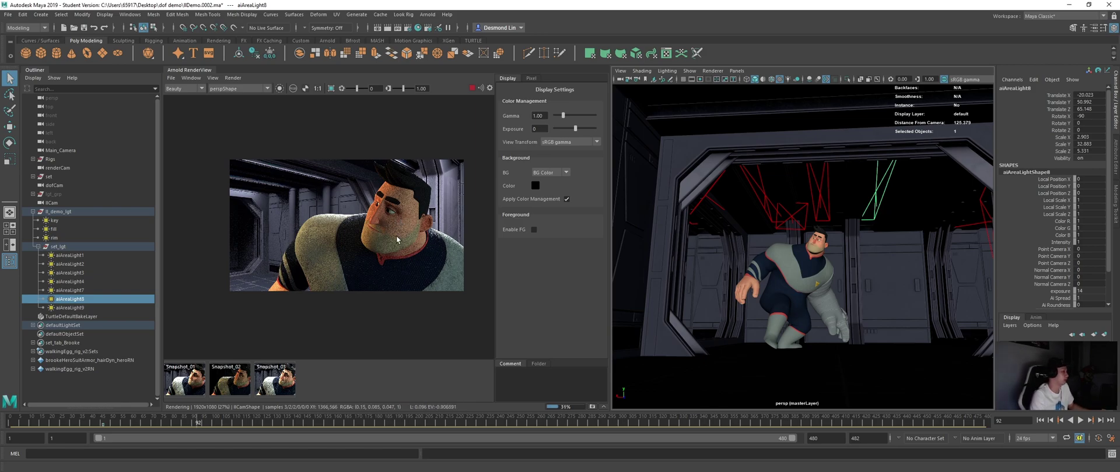
scroll(397, 237, "up", 2)
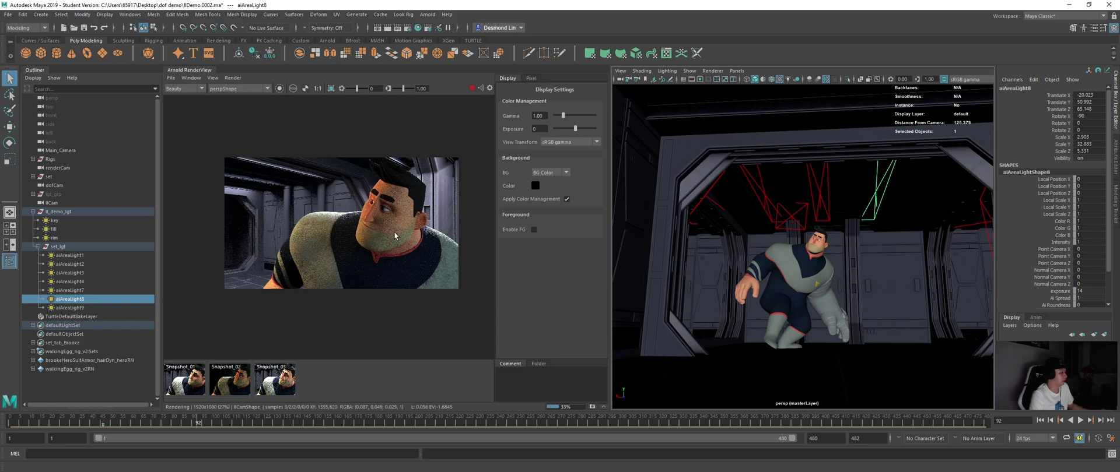
scroll(397, 230, "up", 1)
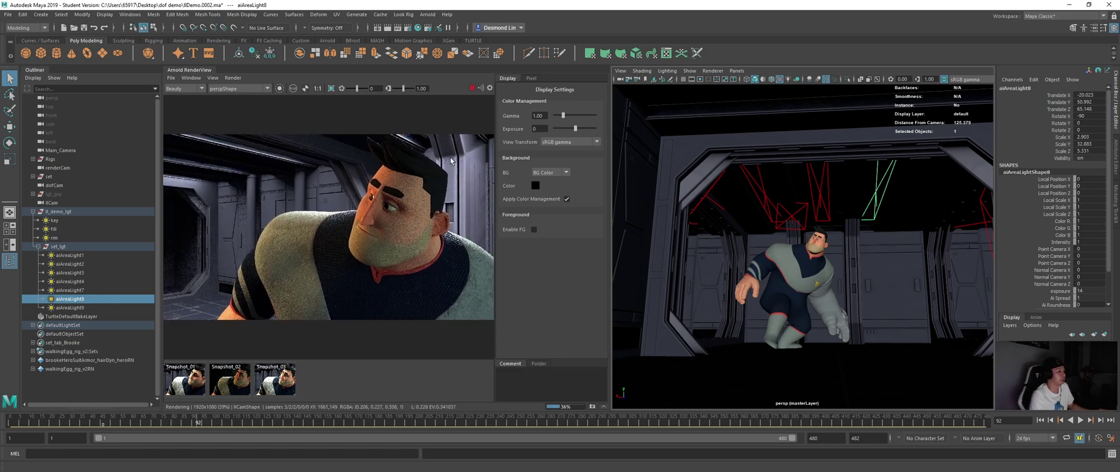
- Stop the running render and store its image as another snapshot
left_click(472, 89)
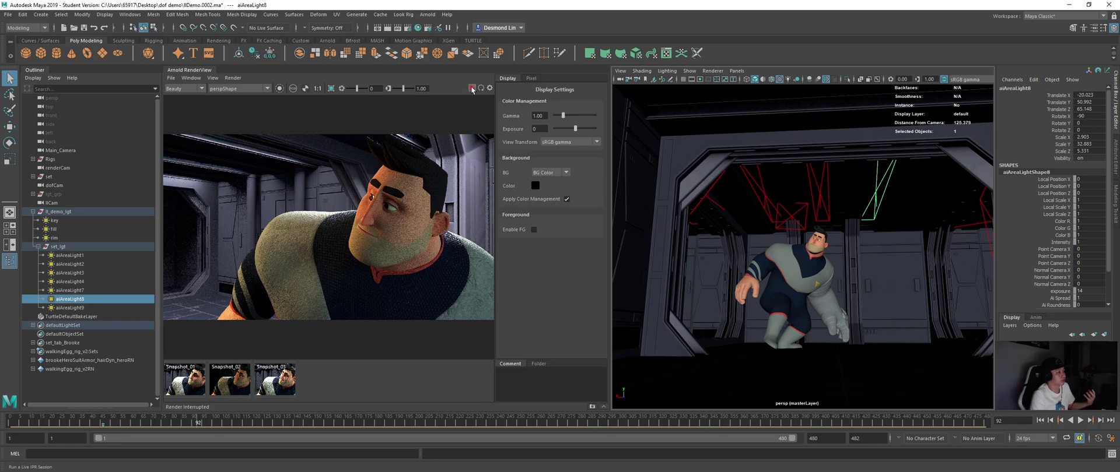
left_click(591, 407)
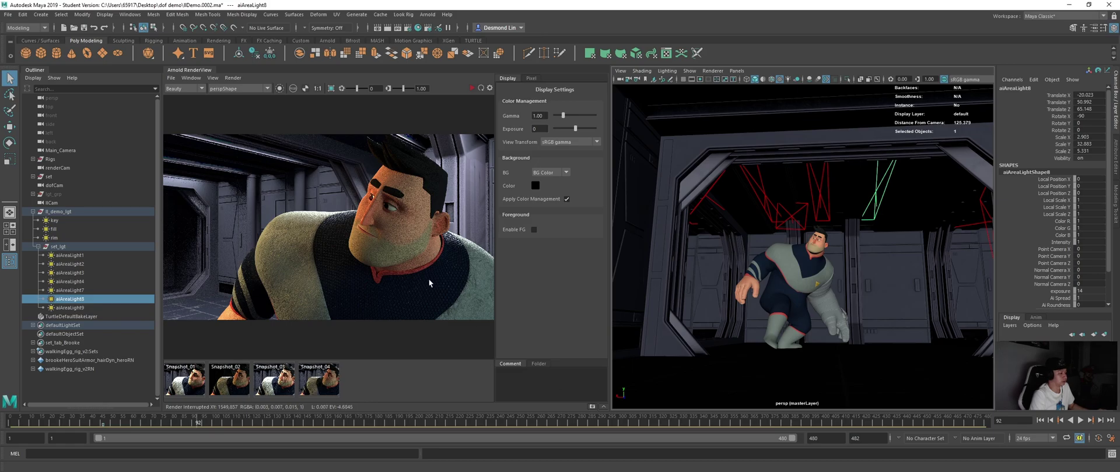
- Create a new Arnold area light in the scene for the character
scroll(788, 252, "down", 3)
mouse_move(788, 252)
left_mouse_down("alt")
mouse_move(796, 277)
mouse_move(774, 259)
left_mouse_up("alt")
right_click_drag(774, 259, 833, 273, "alt")
left_click_drag(833, 273, 807, 263, "alt")
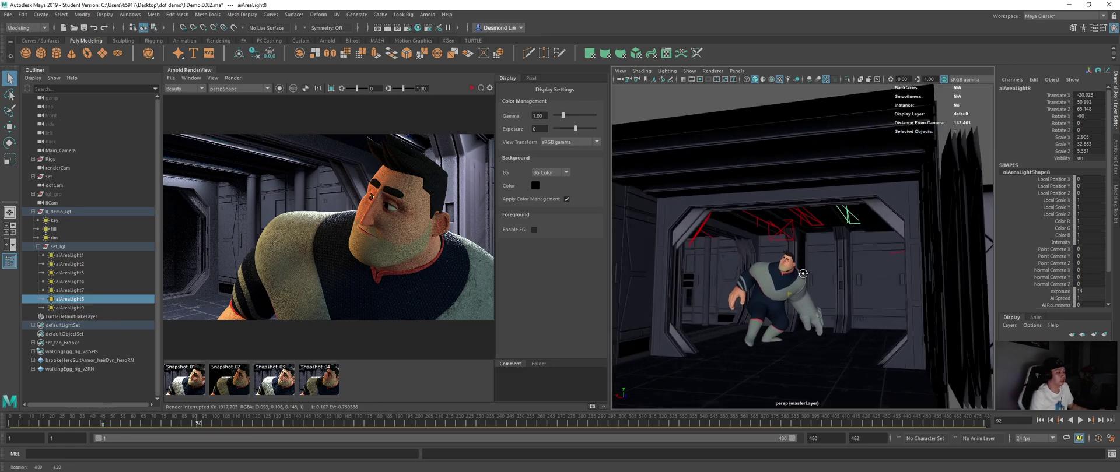
right_click_drag(808, 263, 822, 282, "alt")
left_click_drag(822, 282, 816, 282, "alt")
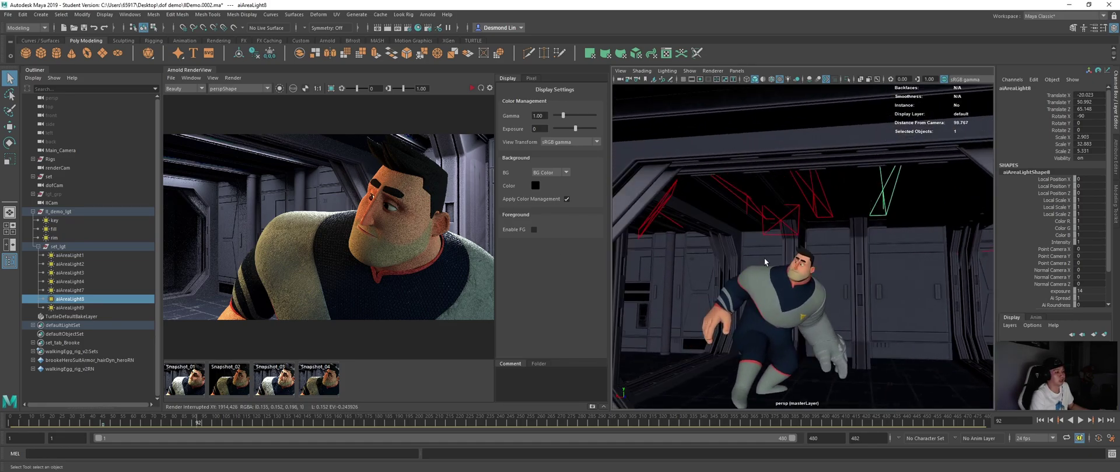
left_click_drag(834, 286, 833, 289, "alt")
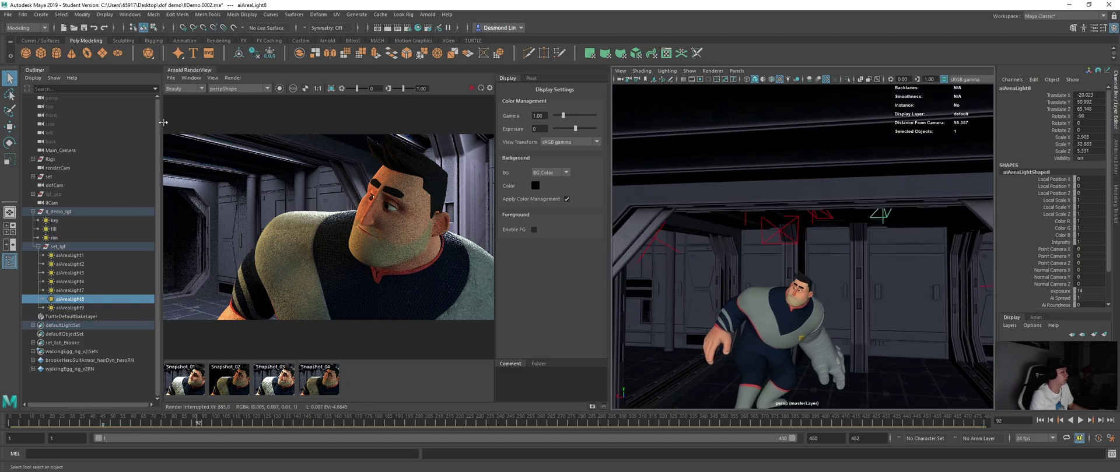
left_click(262, 17)
mouse_move(428, 14)
mouse_move(460, 58)
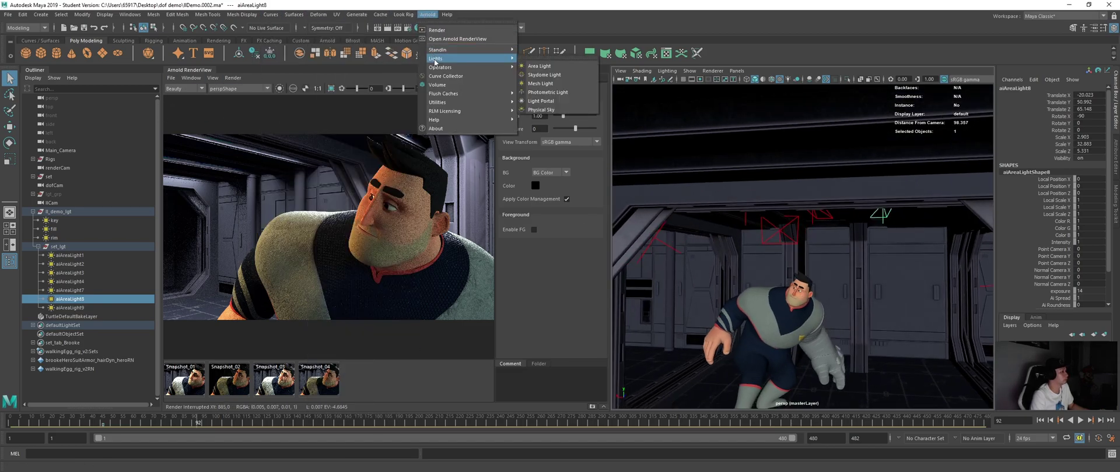
left_click(559, 68)
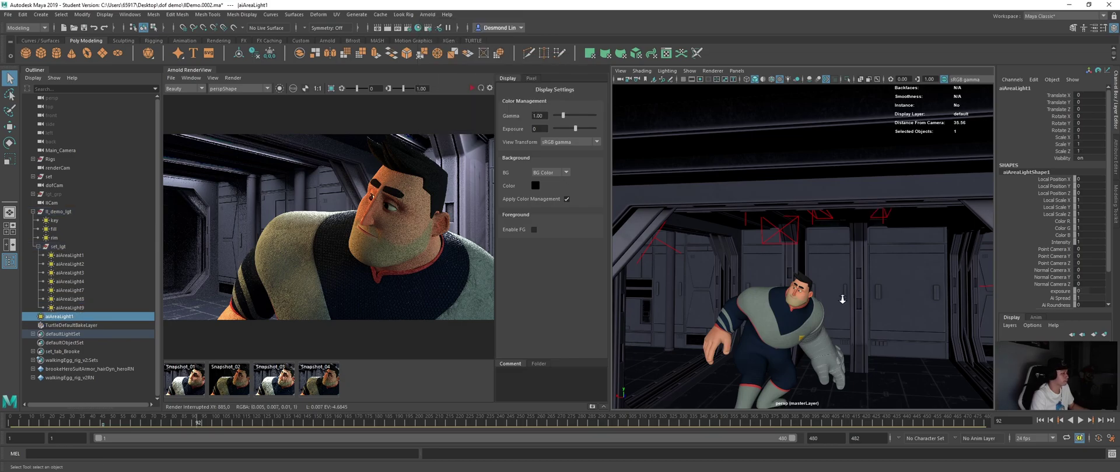
- Scale the new area light uniformly to about 4.35 and raise it to about 25.7 in Y
right_click_drag(842, 300, 771, 300, "alt")
key("r")
left_click_drag(775, 358, 831, 309)
key("w")
key("r")
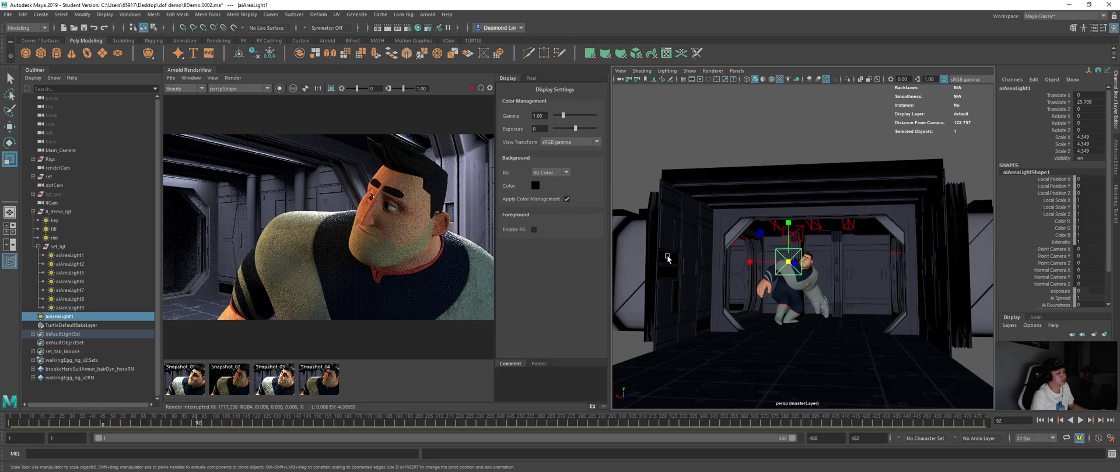
- Look through the selected new area light in the perspective viewport
left_click(737, 71)
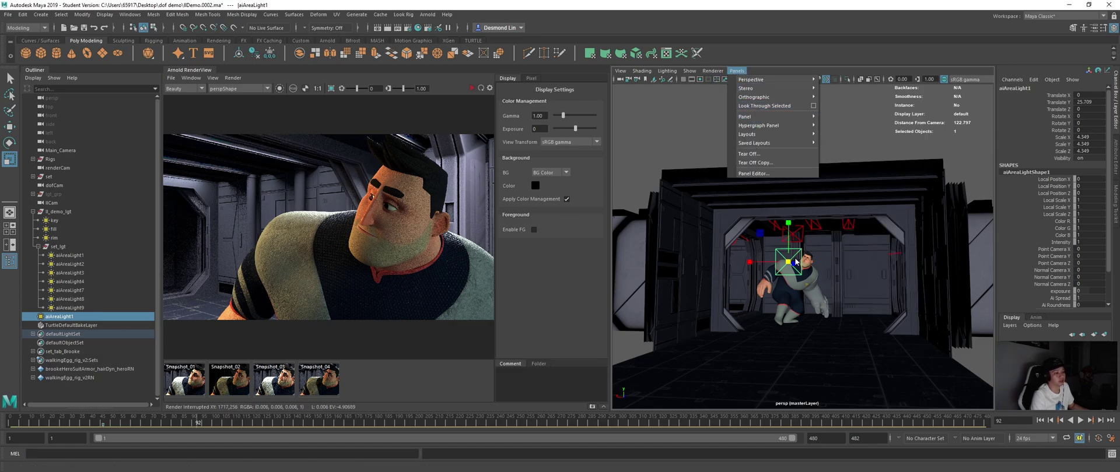
left_click(767, 105)
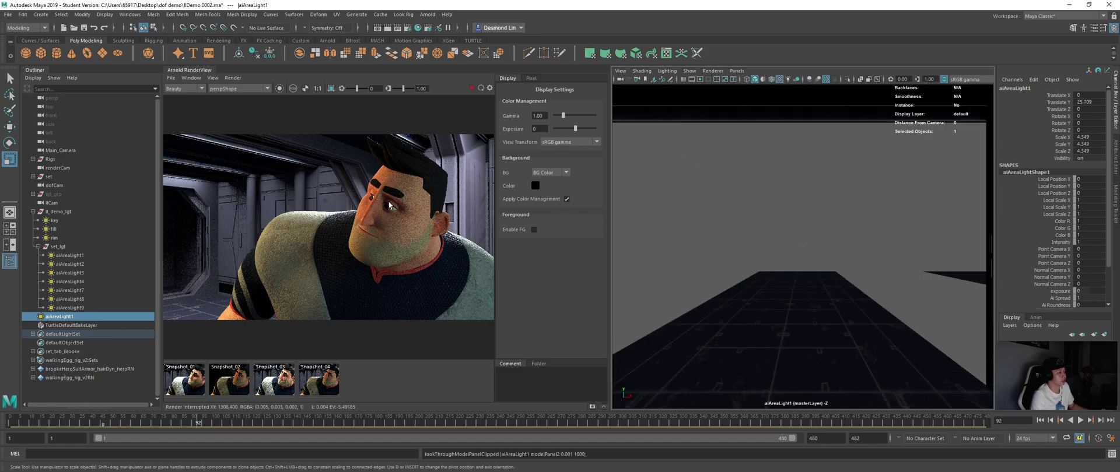
- Aim the area light down at the character from above and behind, at about 12.6, 53.3, 61.3 with rotation about -56.4 in X and 42.8 in Y
left_click(870, 280)
left_click_drag(854, 282, 846, 219, "alt")
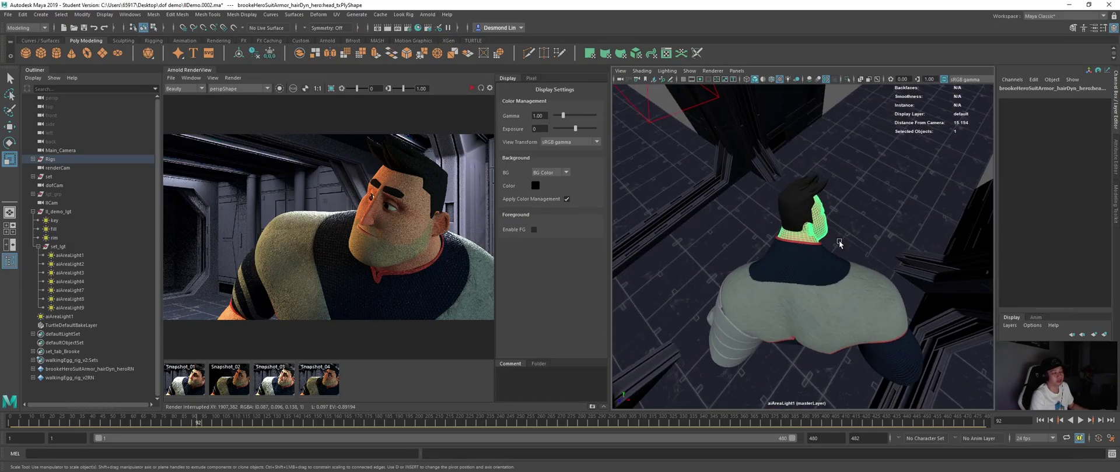
right_click_drag(848, 236, 827, 267, "alt")
left_click_drag(827, 267, 854, 257, "alt")
mouse_move(853, 256)
right_mouse_down("alt")
mouse_move(832, 253)
mouse_move(865, 252)
right_mouse_up("alt")
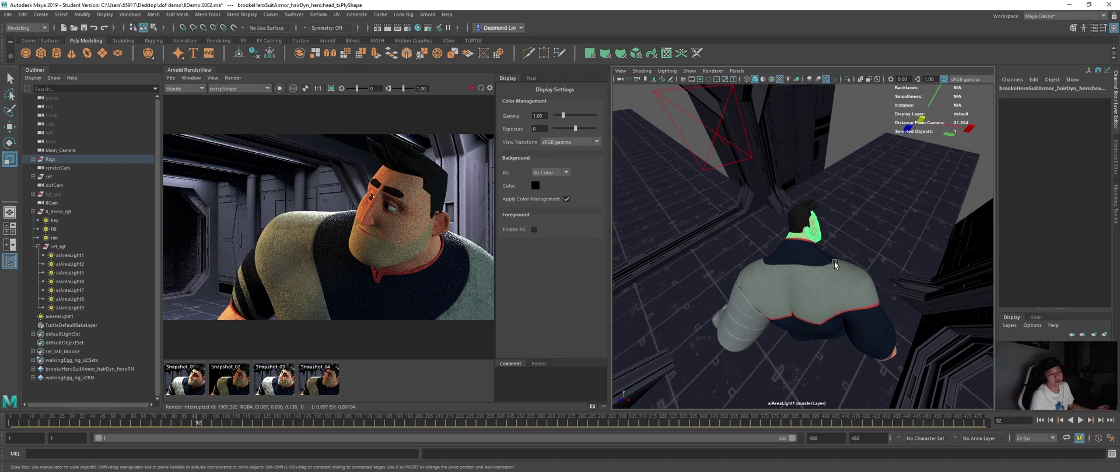
right_click_drag(857, 253, 926, 266, "alt")
right_click_drag(824, 268, 824, 267, "alt")
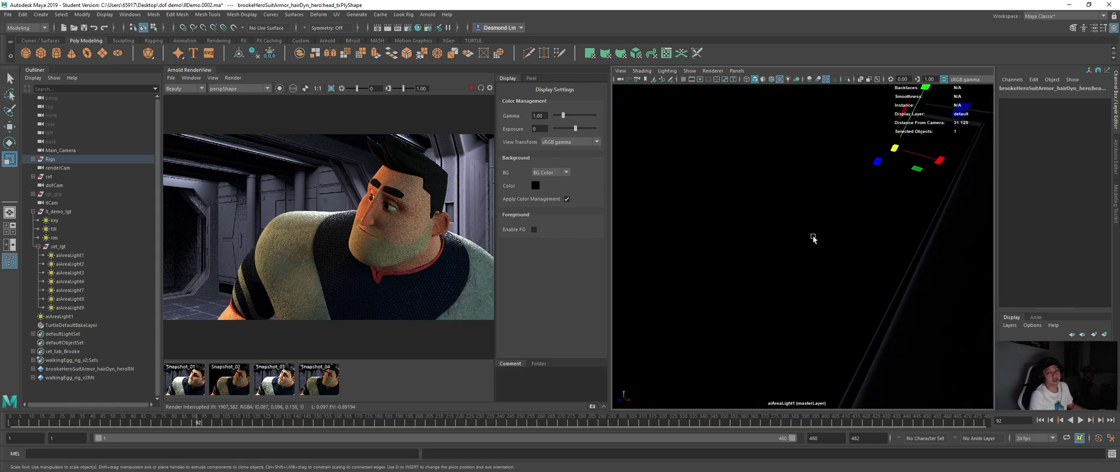
- Return the viewport to the persp camera and select the new area light above the set's roof
key("space")
left_click_drag(809, 245, 807, 275)
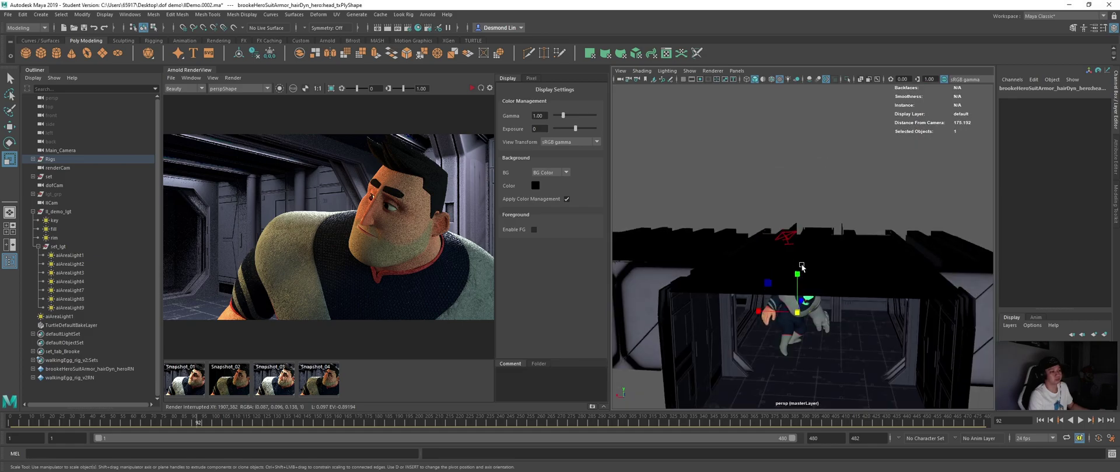
right_click_drag(807, 262, 791, 241, "alt")
scroll(790, 241, "up", 5)
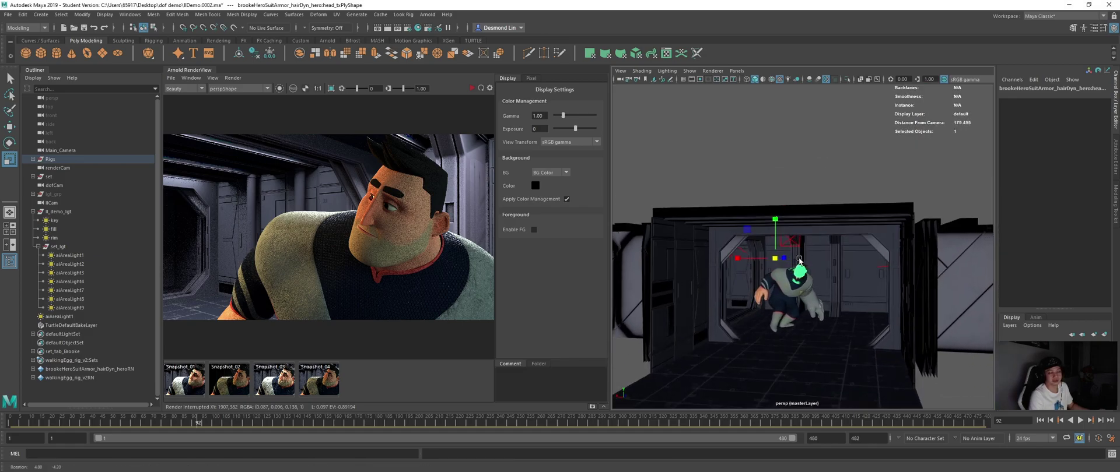
scroll(831, 283, "down", 4)
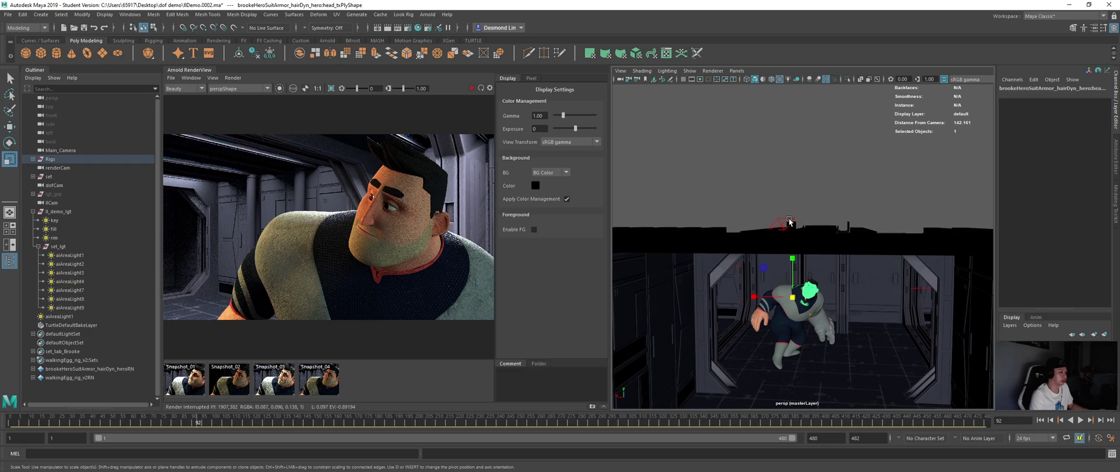
left_click(782, 221)
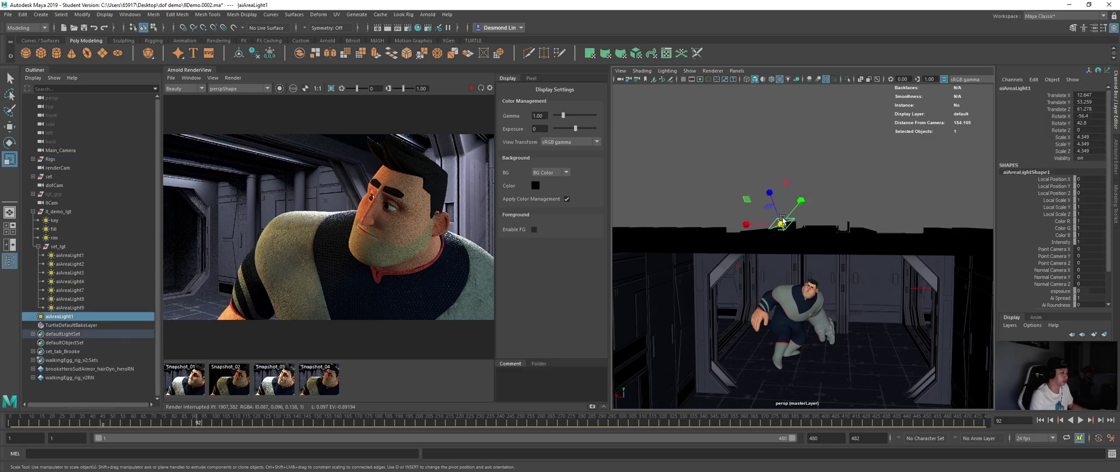
- Set the selected area light's AOV light group to sl_rim
left_click(1116, 159)
left_click(985, 88)
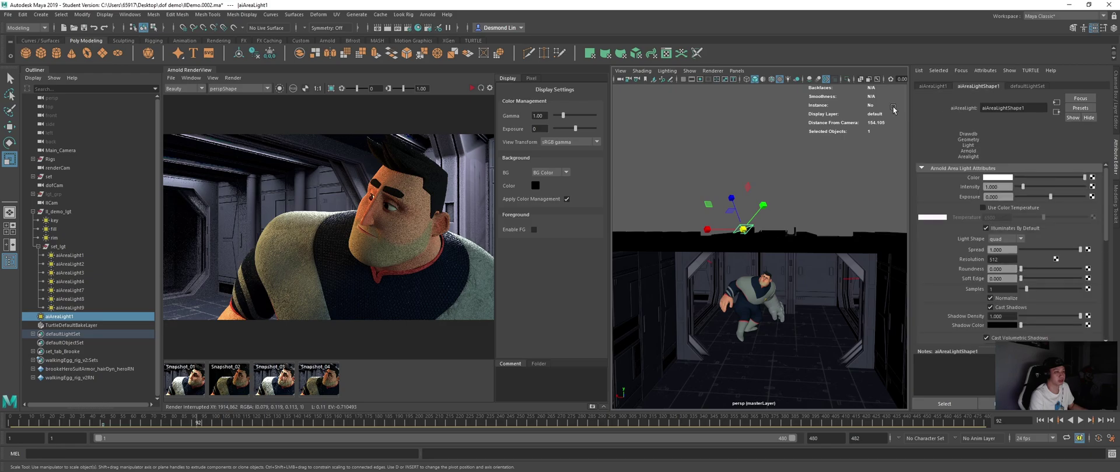
scroll(1005, 299, "down", 1)
left_click(1003, 302)
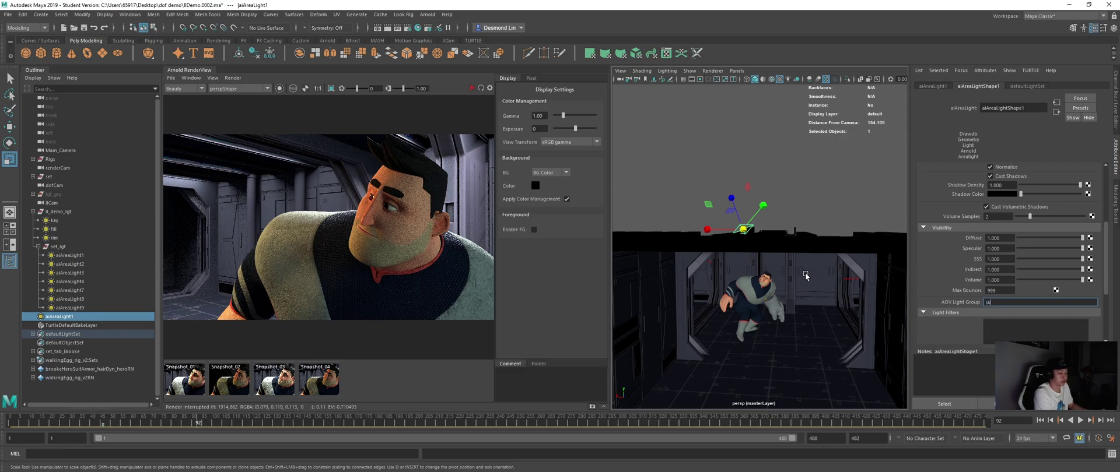
type("sl_rim")
key("Return")
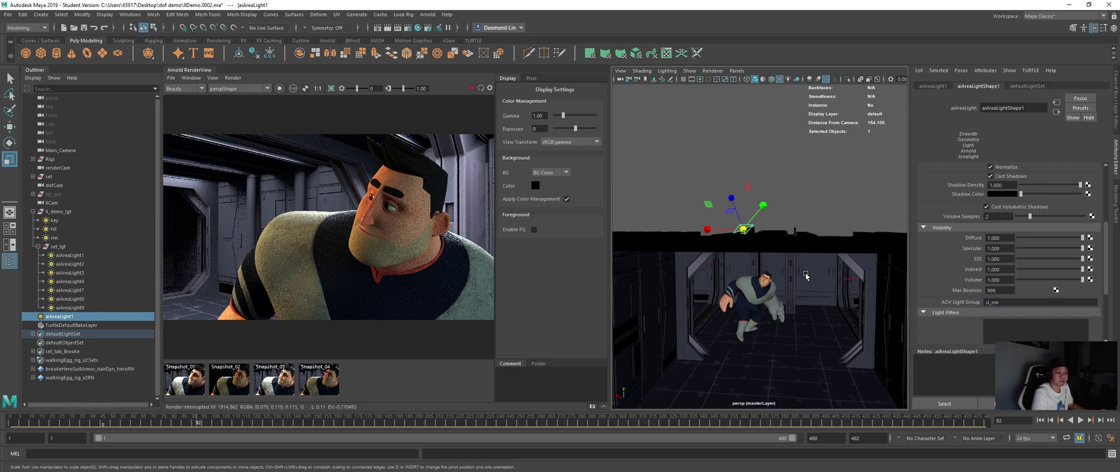
- Add a custom AOV named RGBA_sl_rim in the render settings and close the render setup windows
left_click(428, 27)
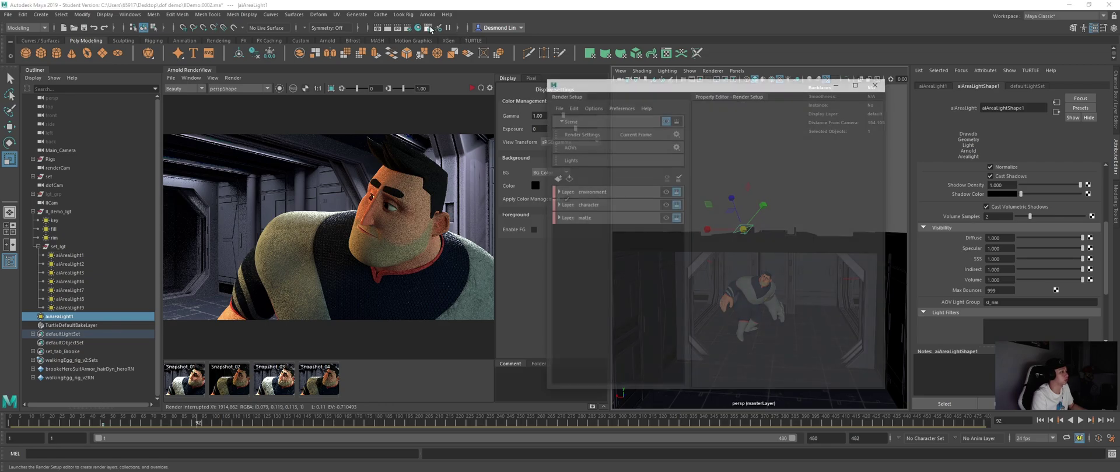
double_click(588, 132)
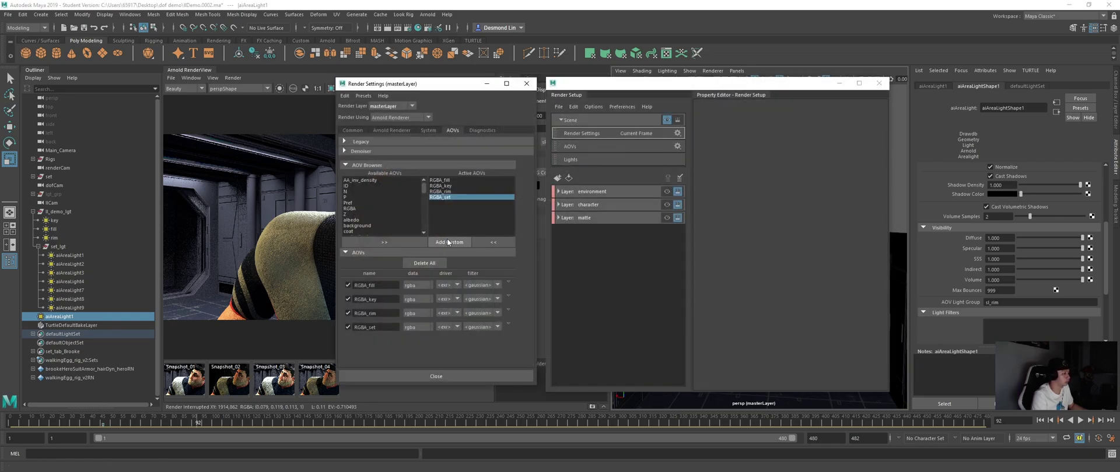
left_click(447, 242)
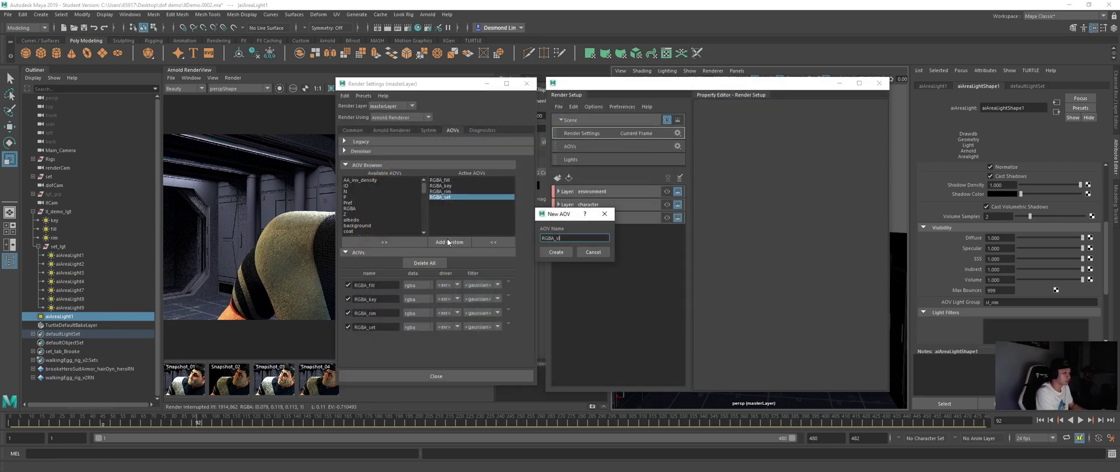
key("Return")
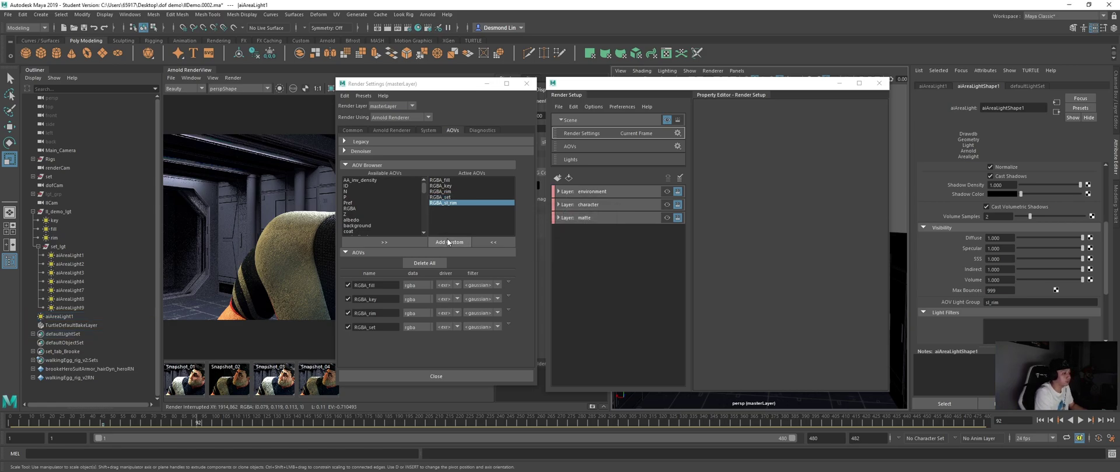
left_click(526, 84)
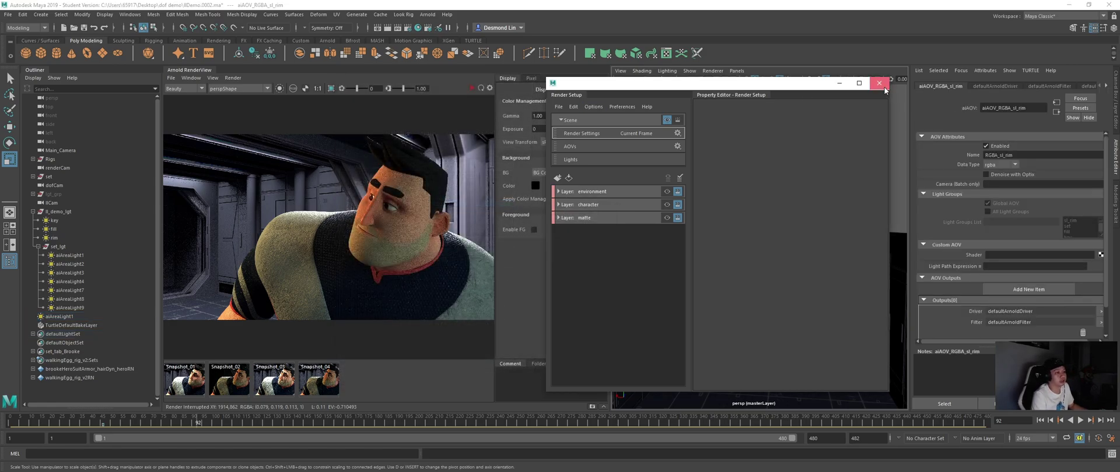
left_click(879, 83)
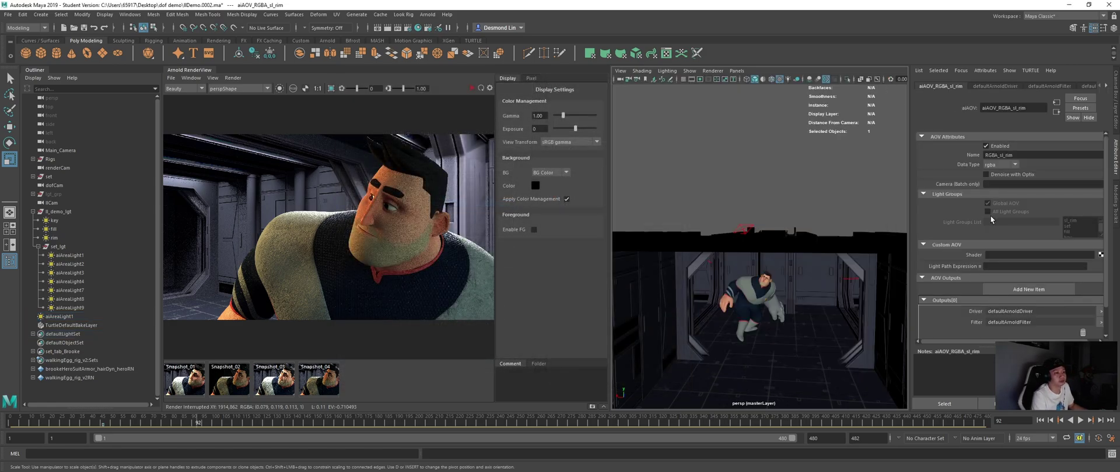
- Rename the new area light in the scene hierarchy as sl_rim
left_click(77, 320)
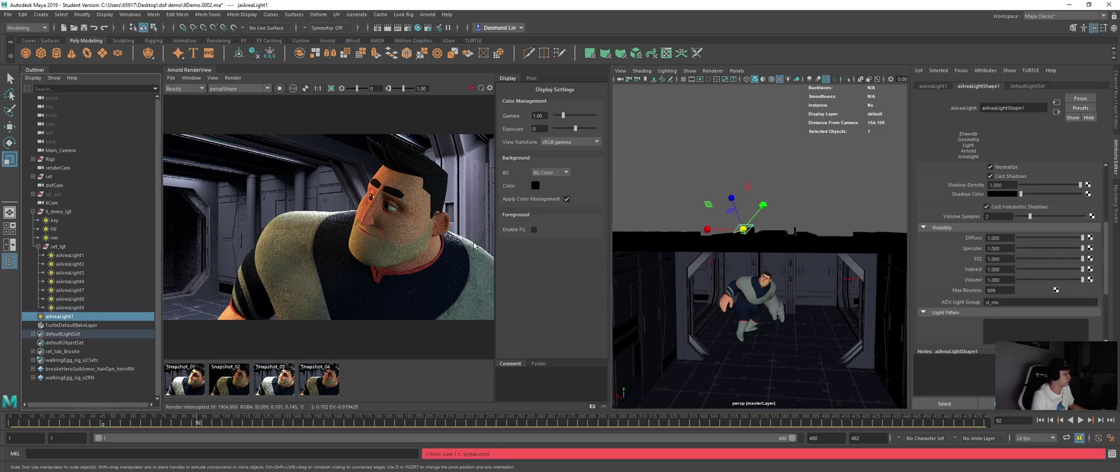
double_click(95, 320)
type("s")
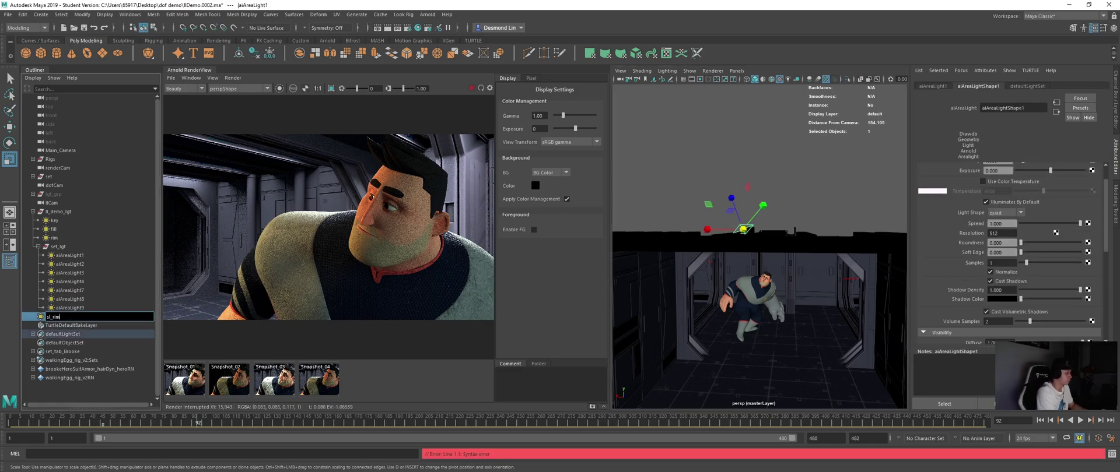
type("l_rim")
key("Return")
- Set the exposure of the sl_rim light to 15
scroll(946, 239, "up", 1)
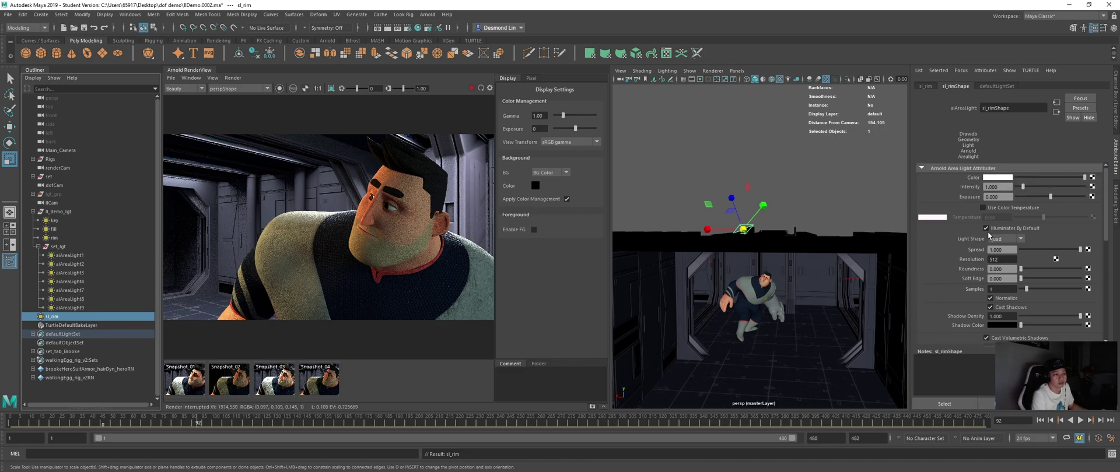
left_click(1005, 198)
type("15")
key("Return")
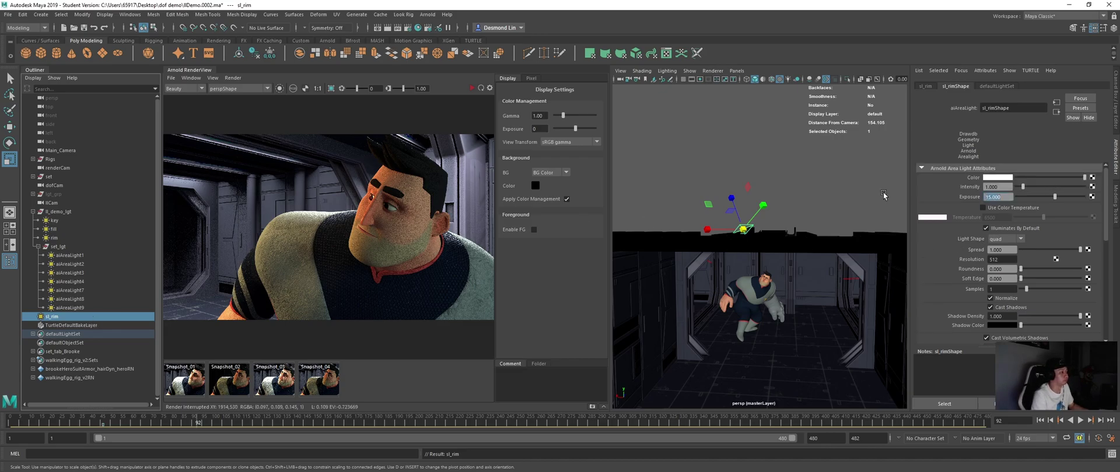
- Run an Arnold render and display its RGBA_sl_rim AOV
left_click(470, 89)
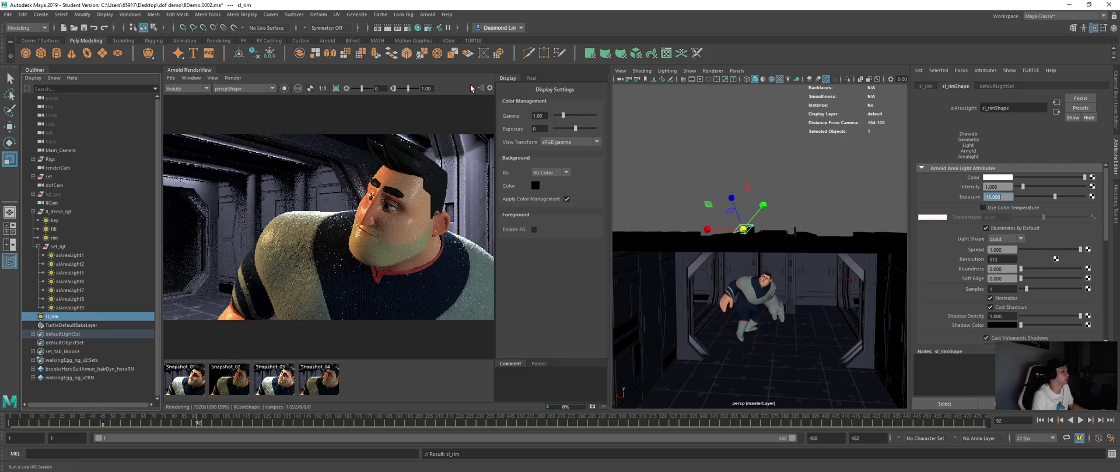
left_click(186, 89)
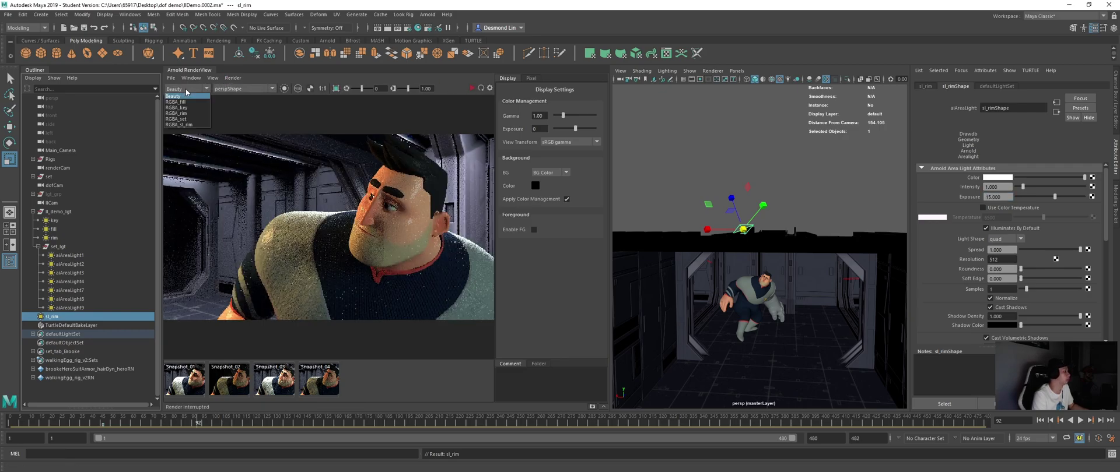
left_click(188, 124)
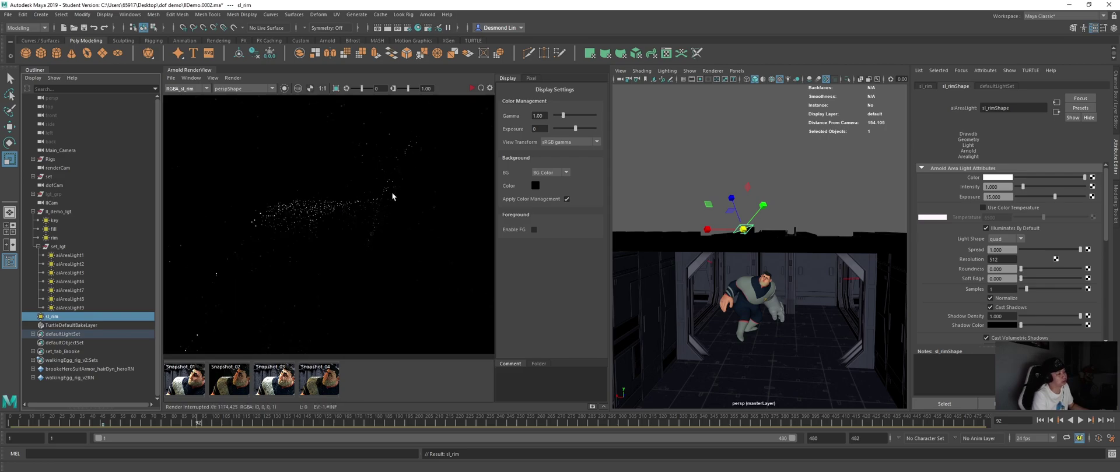
scroll(428, 178, "down", 3)
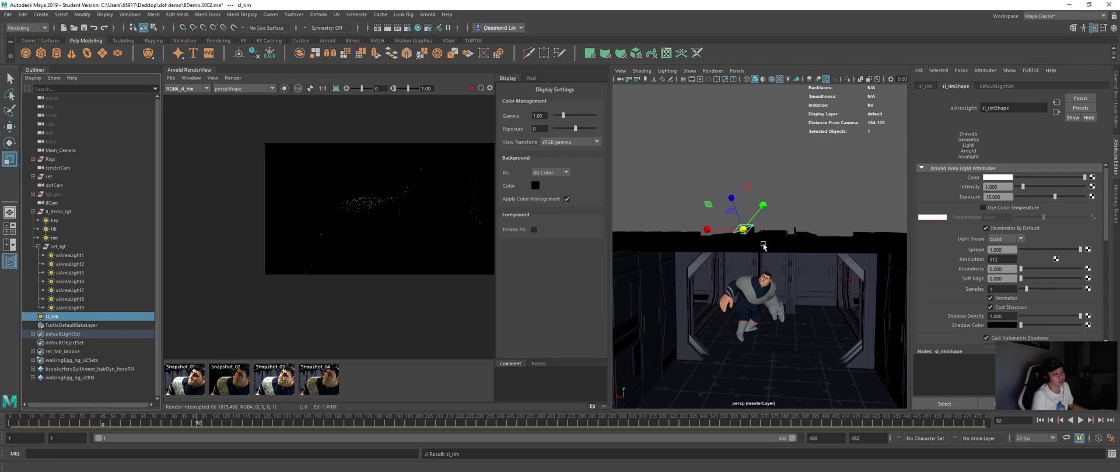
- Examine where the sl_rim light sits relative to the corridor roof and the character, and compare with the rendered rim pass
right_click_drag(765, 296, 740, 301, "alt")
left_click_drag(741, 301, 760, 278, "alt")
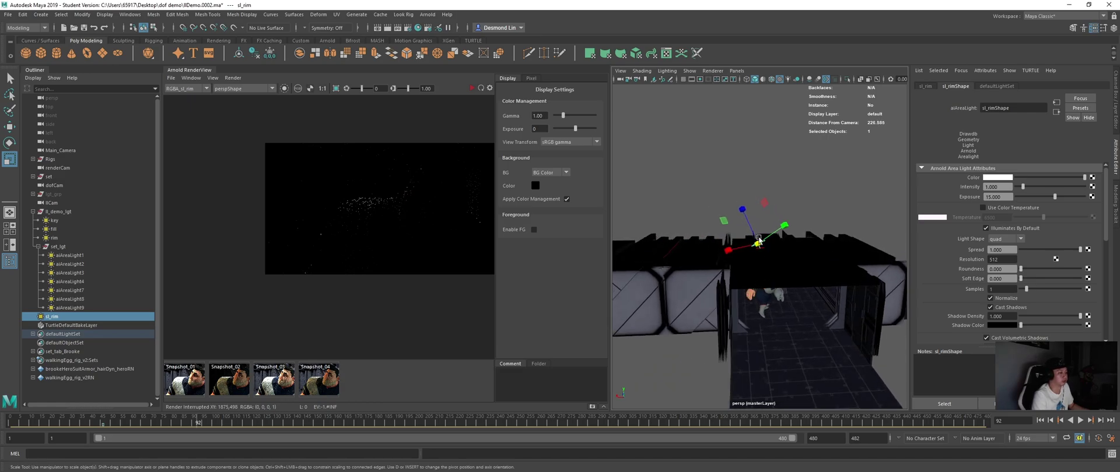
key("w")
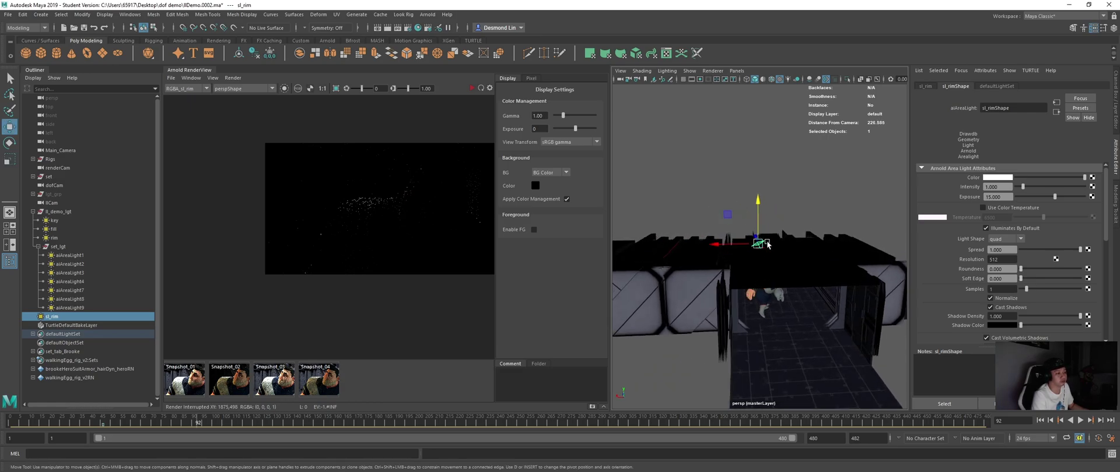
left_click_drag(758, 231, 743, 257, "alt")
right_click_drag(743, 257, 784, 260, "alt")
mouse_move(783, 259)
left_mouse_down("alt")
mouse_move(789, 268)
mouse_move(774, 257)
left_mouse_up("alt")
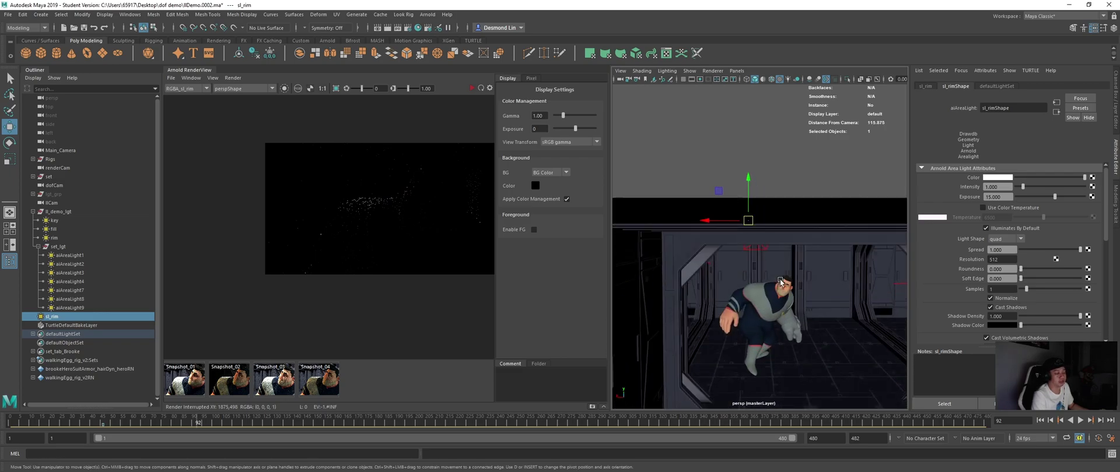
right_click_drag(775, 283, 763, 233, "alt")
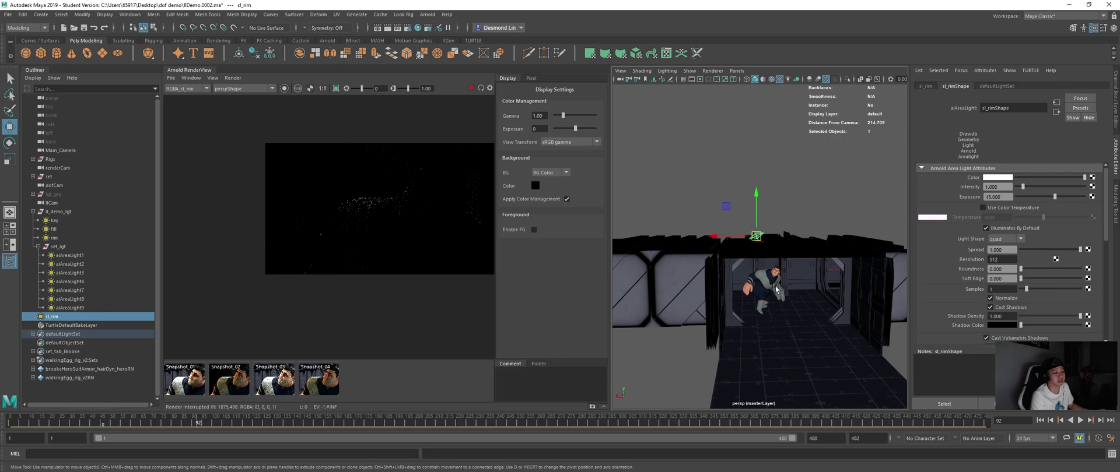
left_click_drag(352, 168, 322, 171)
scroll(321, 173, "up", 2)
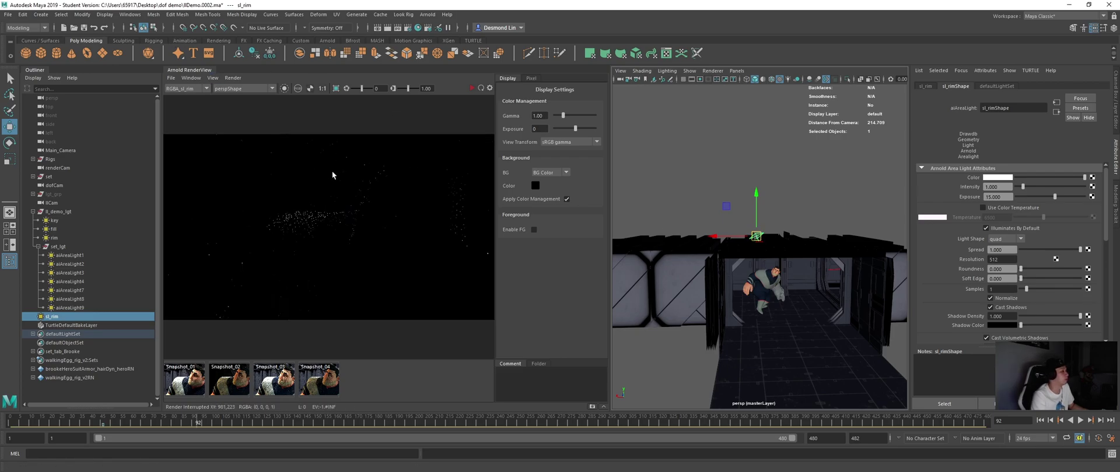
- Unlink the set group from the sl_rim light using light-centric light linking
left_click(152, 15)
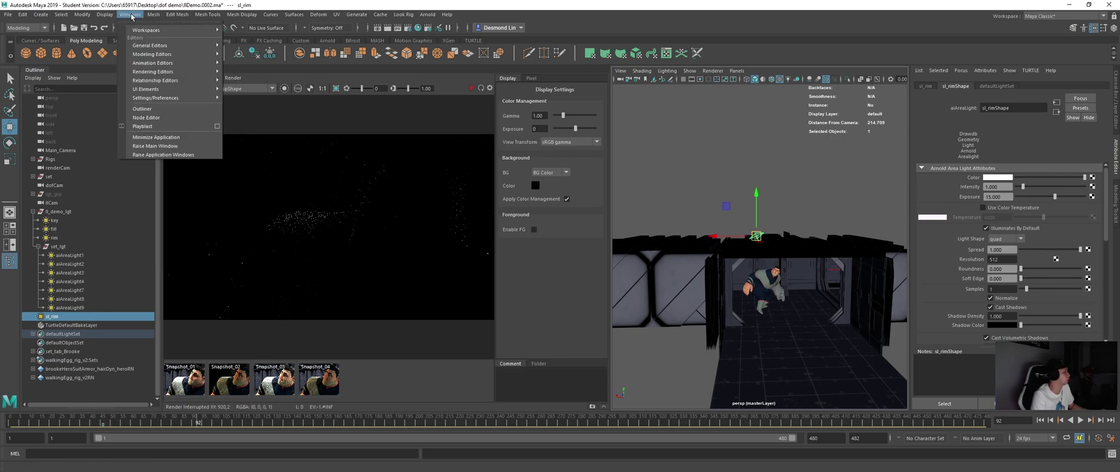
mouse_move(160, 83)
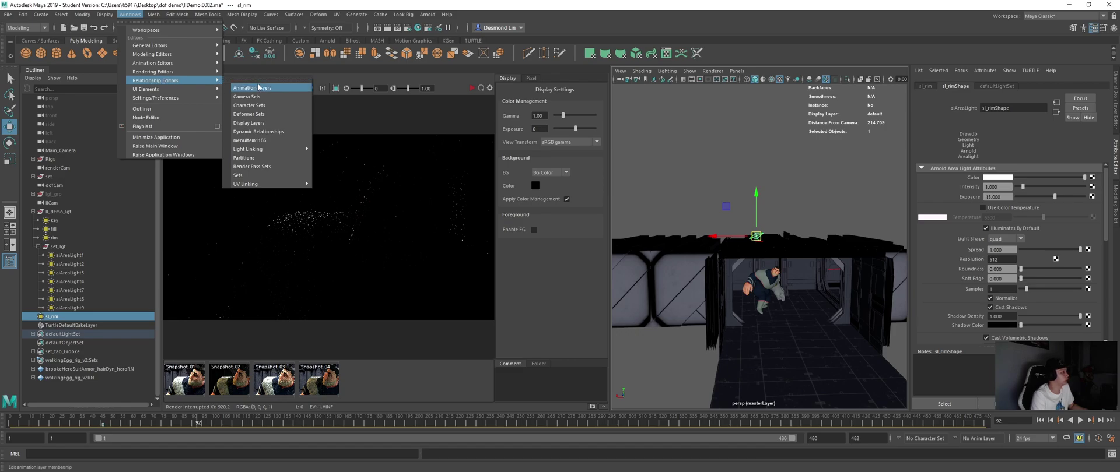
mouse_move(266, 151)
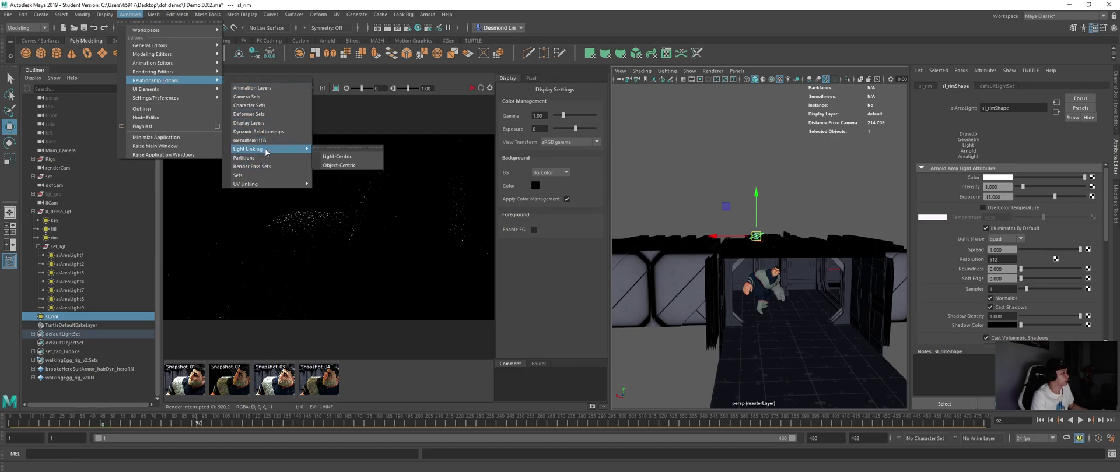
left_click(347, 156)
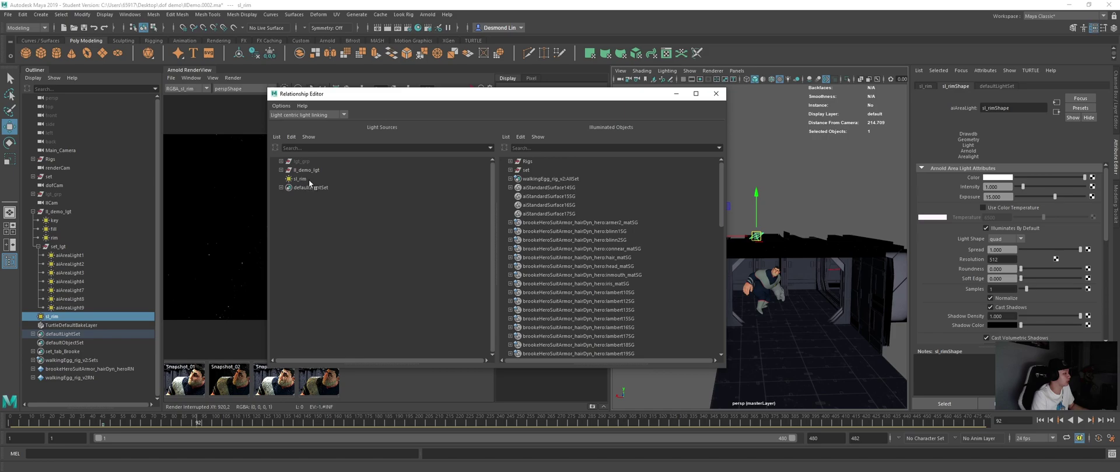
left_click(309, 181)
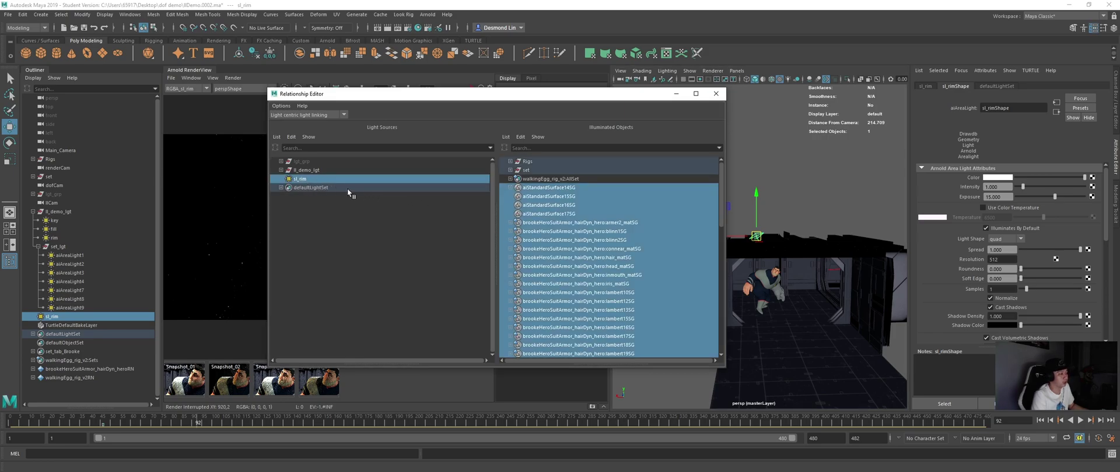
left_click(532, 171)
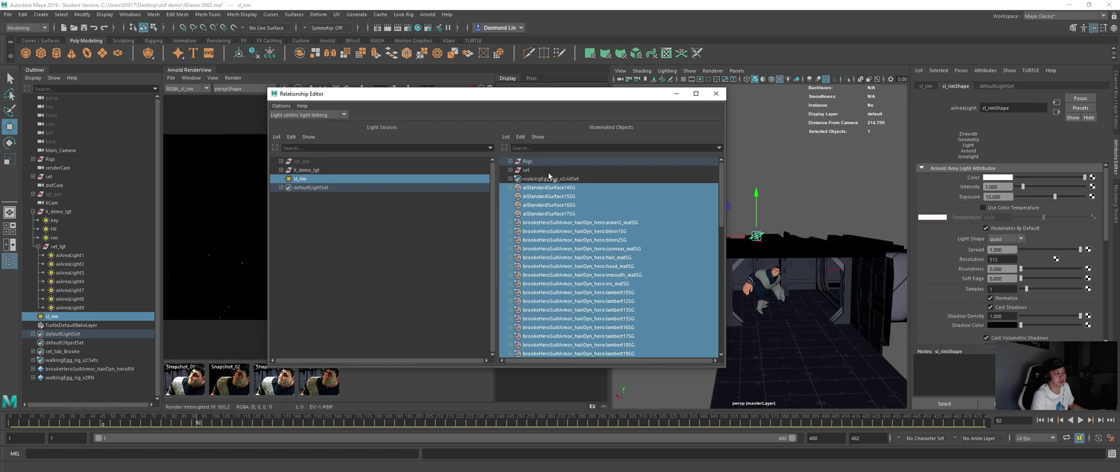
- Close the light-linking editor and re-render the RGBA_sl_rim pass to check the unlinked set
left_click(715, 93)
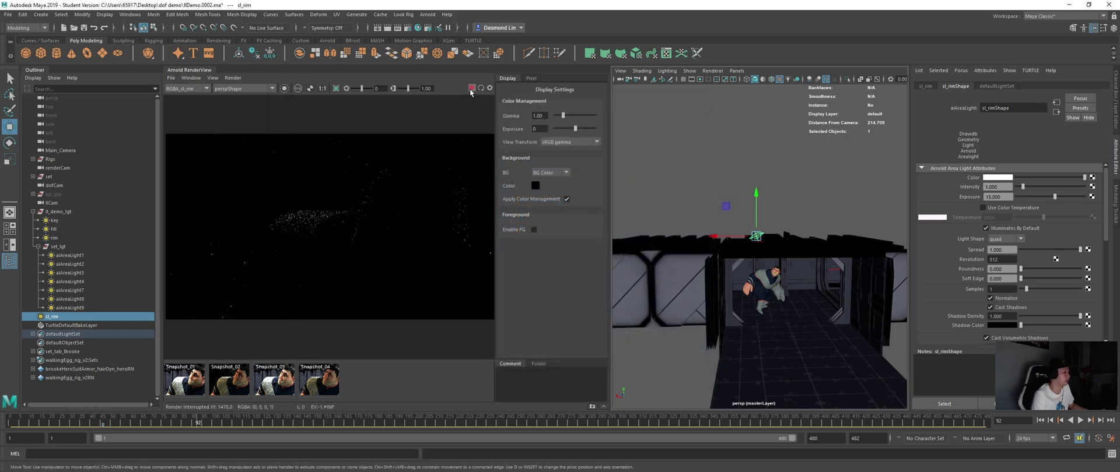
left_click(472, 89)
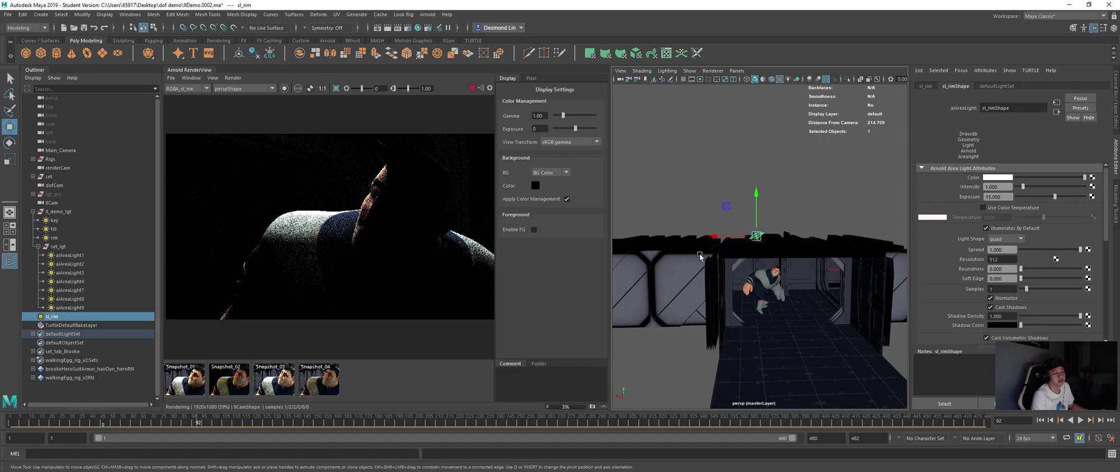
left_click(472, 88)
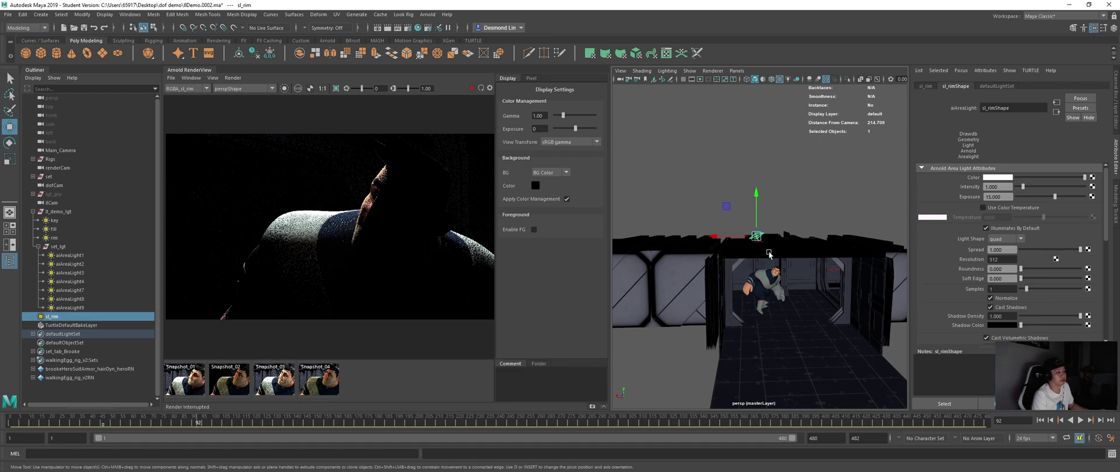
- Look through the sl_rim light, aim it down at the character's back inside the corridor, and re-render the rim pass
left_click(737, 71)
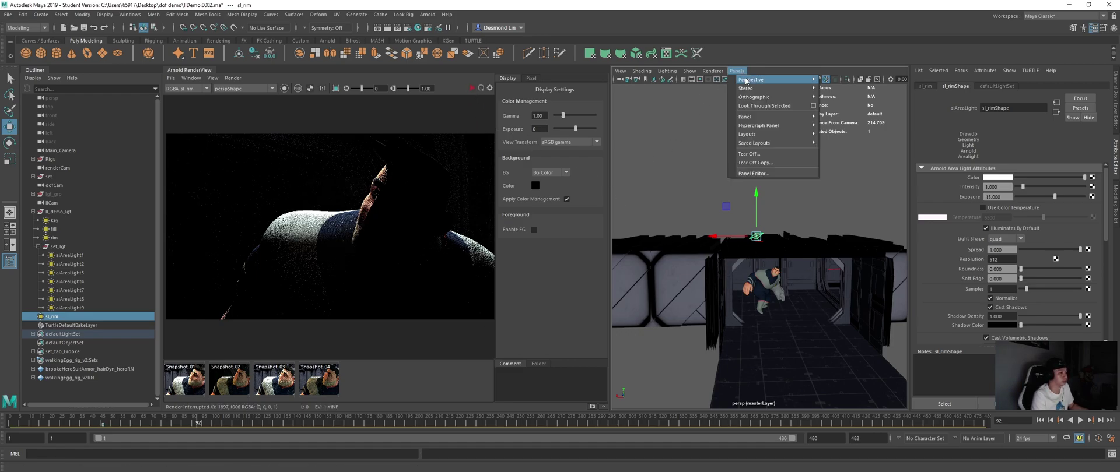
left_click(760, 105)
left_click_drag(777, 297, 780, 298, "alt")
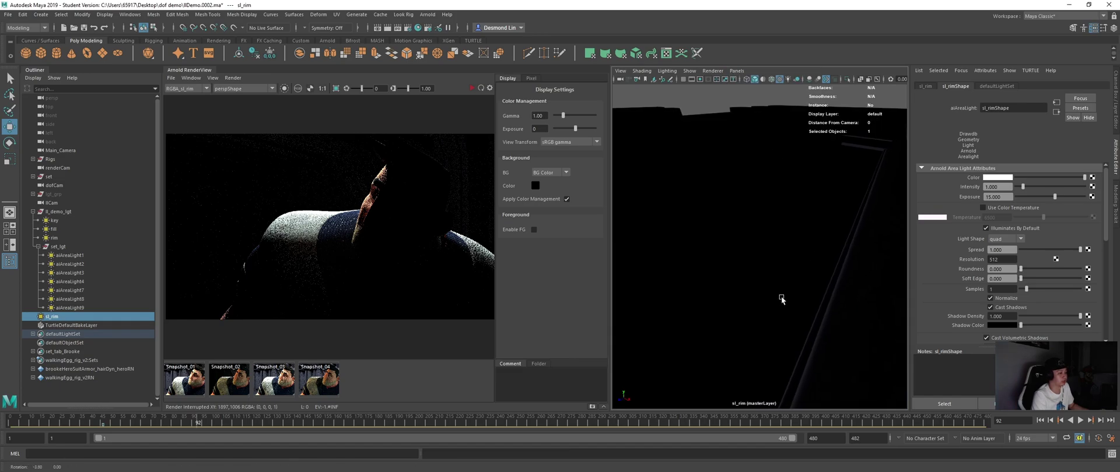
middle_click_drag(763, 286, 776, 283, "alt")
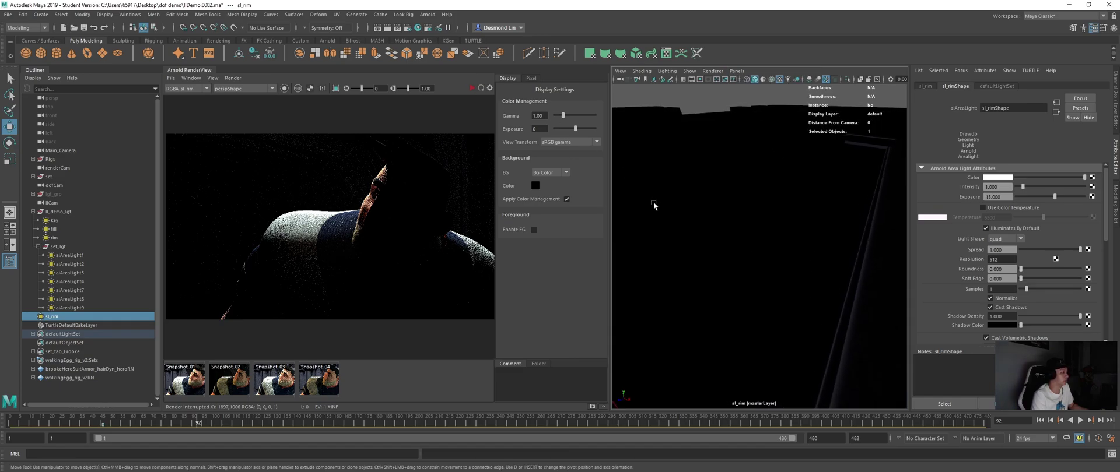
right_click_drag(750, 272, 783, 274, "alt")
scroll(775, 279, "down", 3)
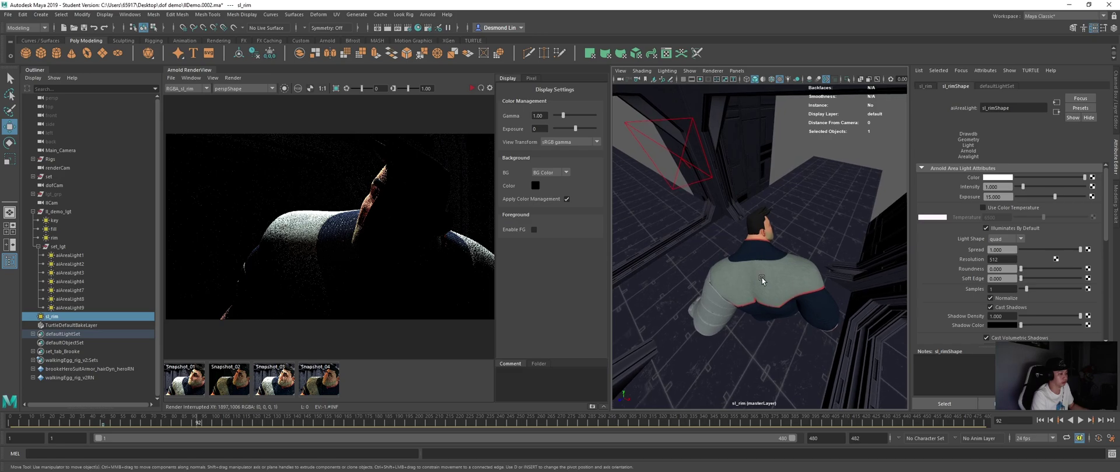
scroll(765, 273, "down", 1)
middle_click_drag(769, 267, 788, 261, "alt")
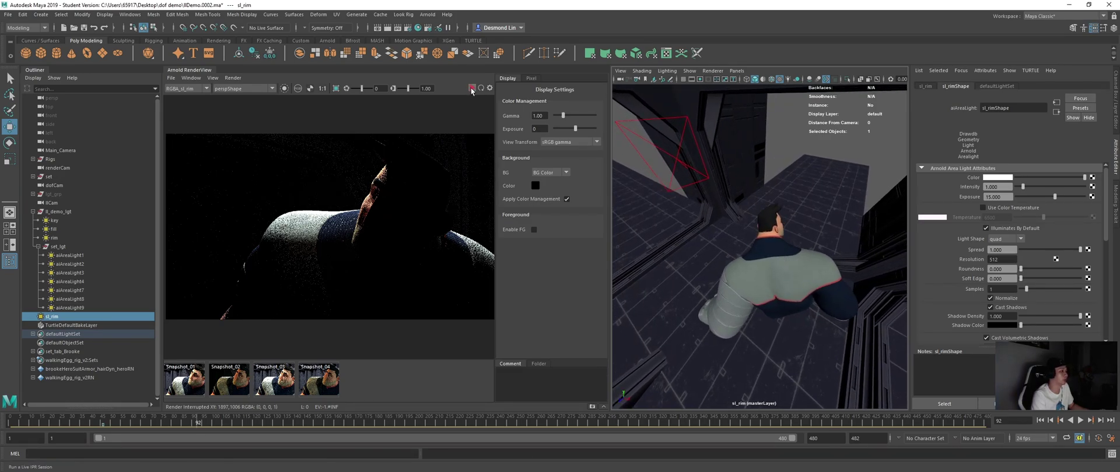
left_click(471, 88)
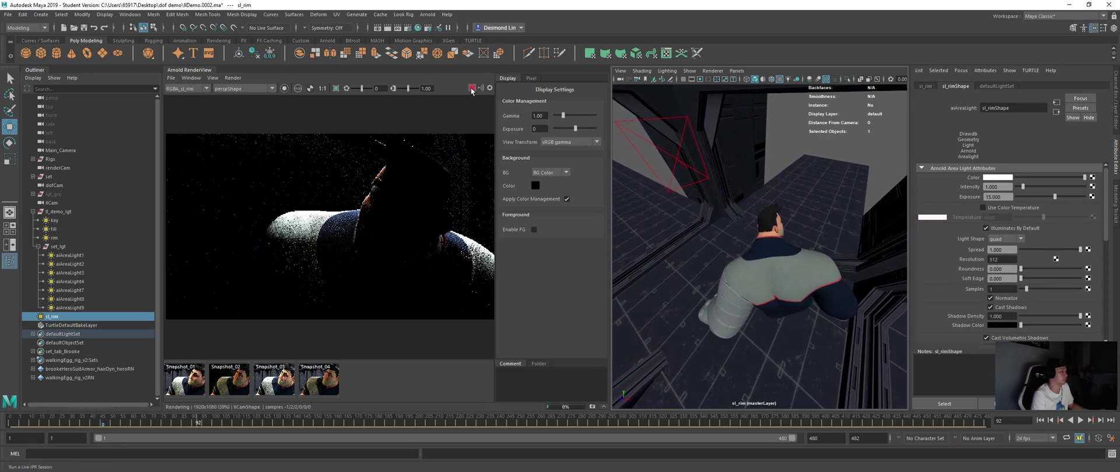
left_click(471, 89)
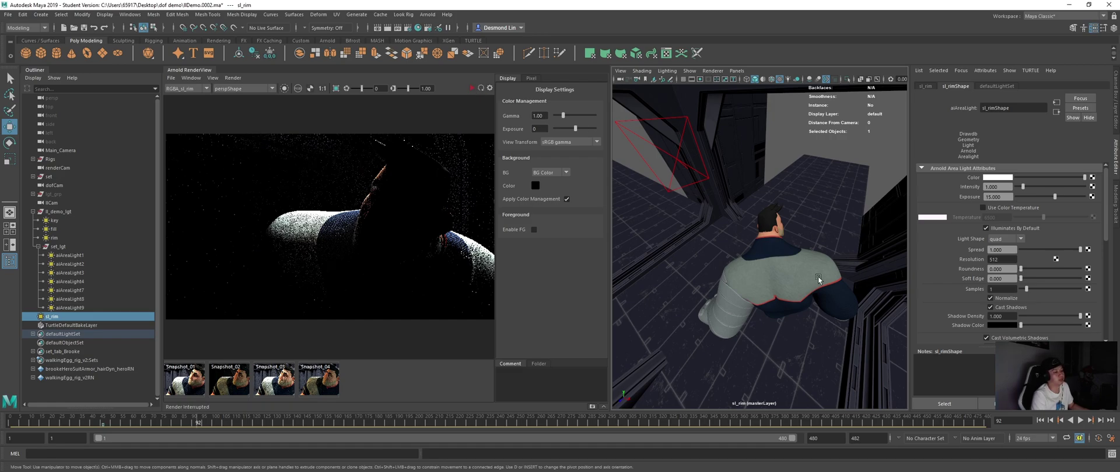
- Swing the sl_rim light around the character until it sits beyond the set geometry for a thinner rim, re-rendering the pass to check
left_click_drag(833, 285, 710, 270, "alt")
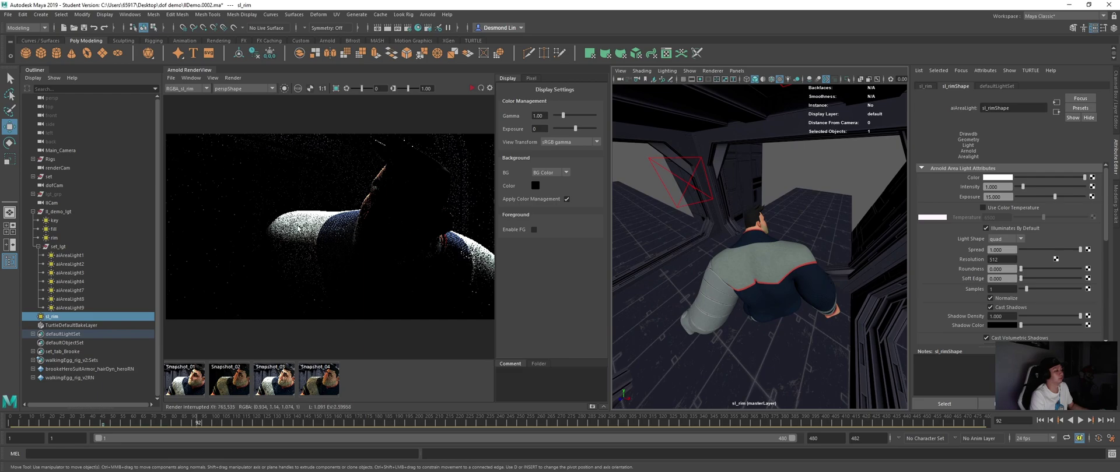
mouse_move(785, 292)
left_mouse_down("alt")
mouse_move(767, 287)
mouse_move(761, 264)
mouse_move(789, 291)
mouse_move(776, 275)
mouse_move(785, 302)
left_mouse_up("alt")
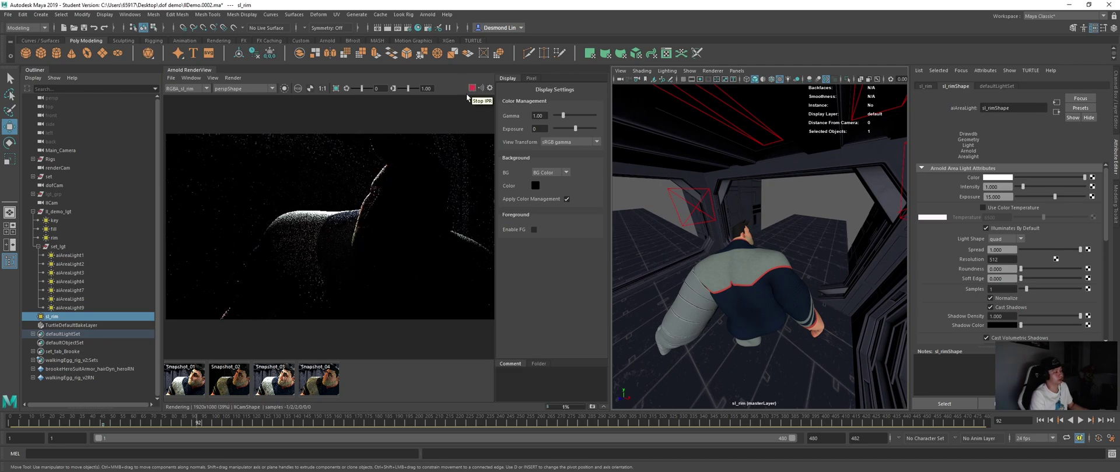
left_click(472, 89)
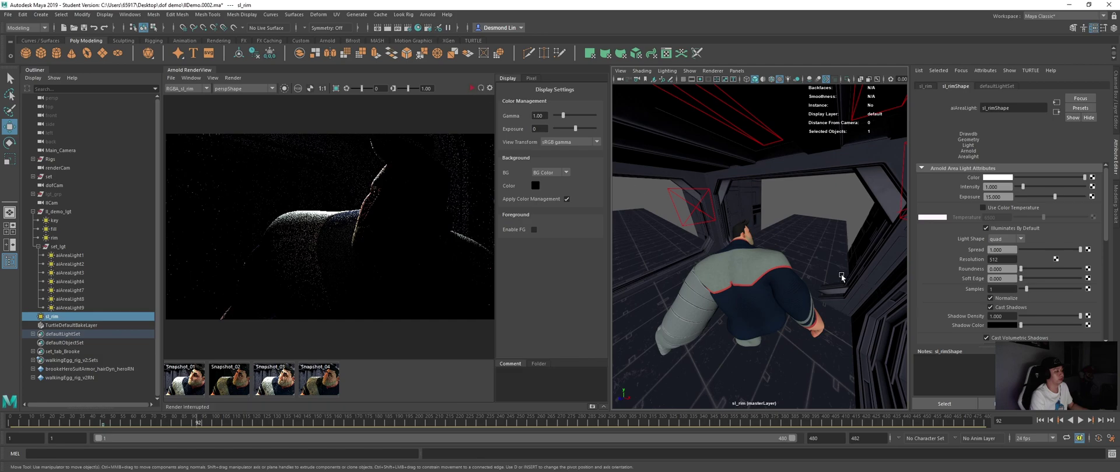
left_click_drag(841, 274, 741, 264, "alt")
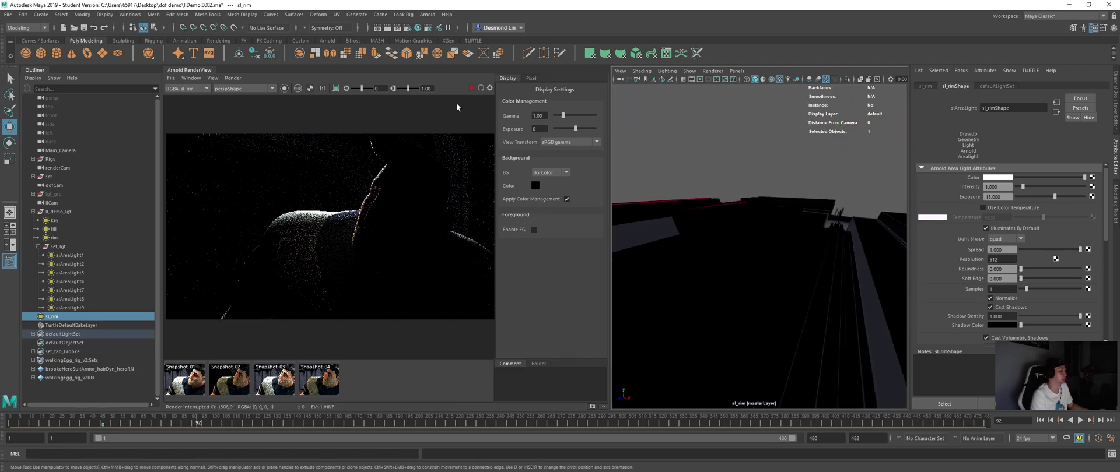
left_click(471, 89)
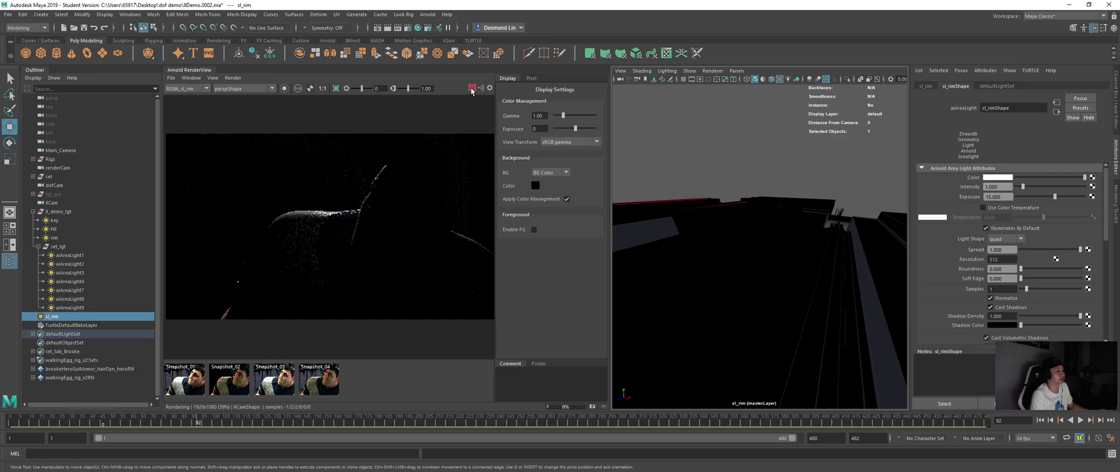
left_click(472, 89)
- Set the exposure of the sl_rim light to 17 and re-render the rim pass
type("17")
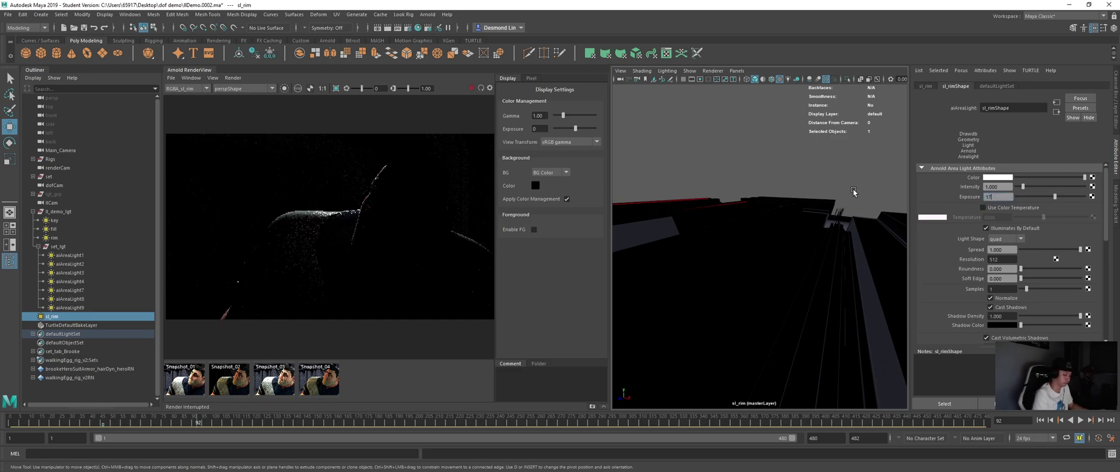
key("Return")
left_click(472, 89)
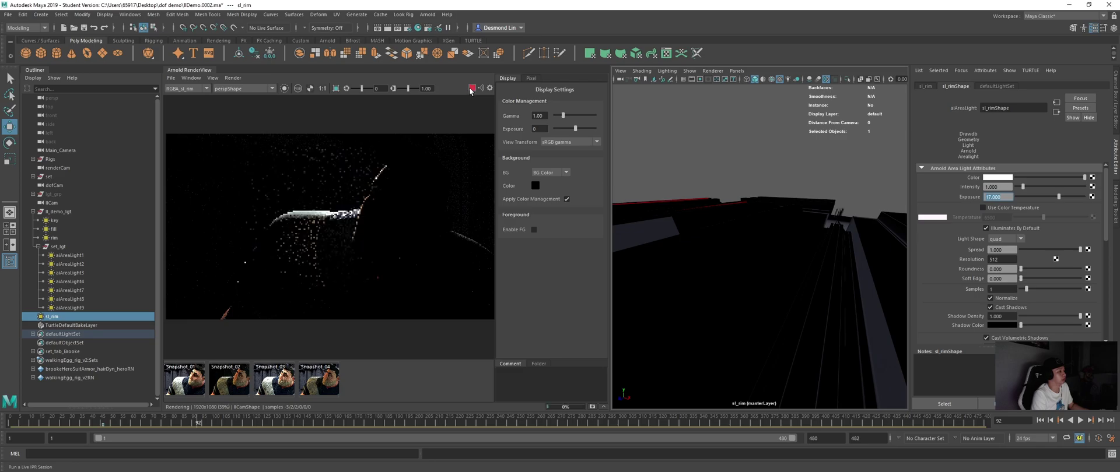
- Display the Beauty AOV and compare the new render repeatedly with Snapshot_04
left_click(185, 88)
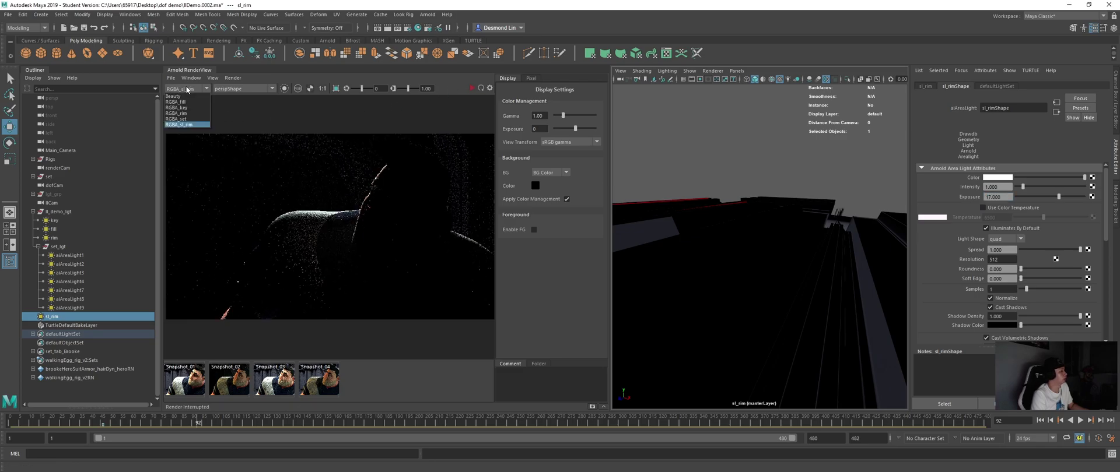
left_click(184, 97)
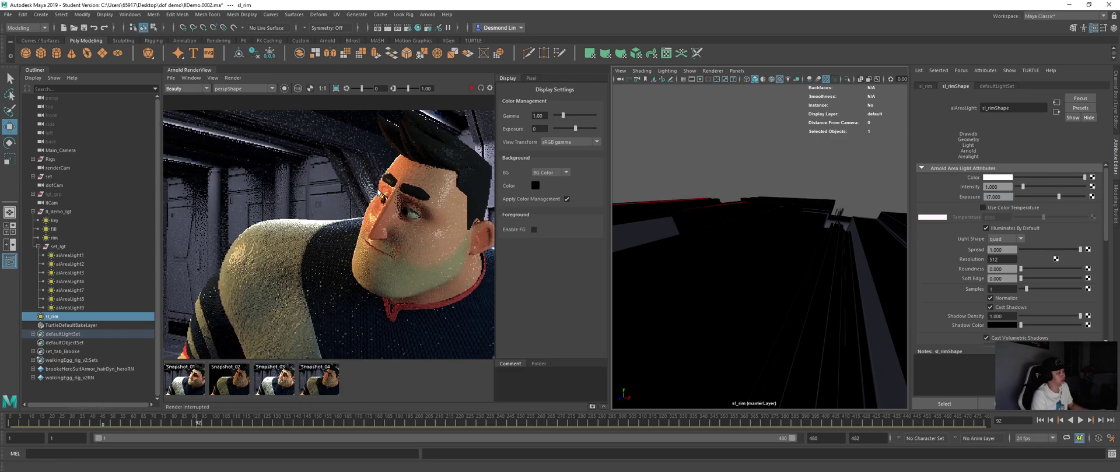
left_click(324, 384)
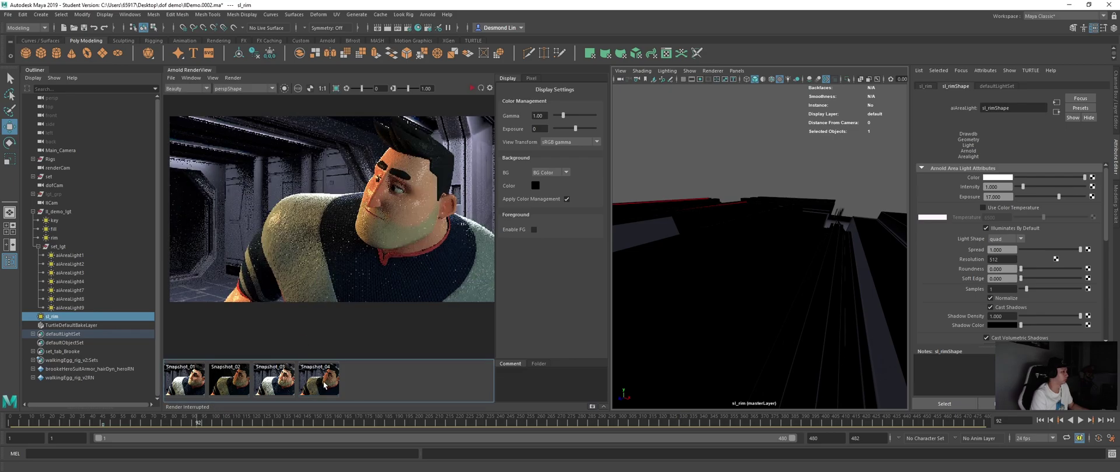
left_click(323, 385)
left_click(324, 385)
left_click(323, 385)
left_click(323, 386)
left_click(322, 386)
left_click(325, 388)
left_click(325, 388)
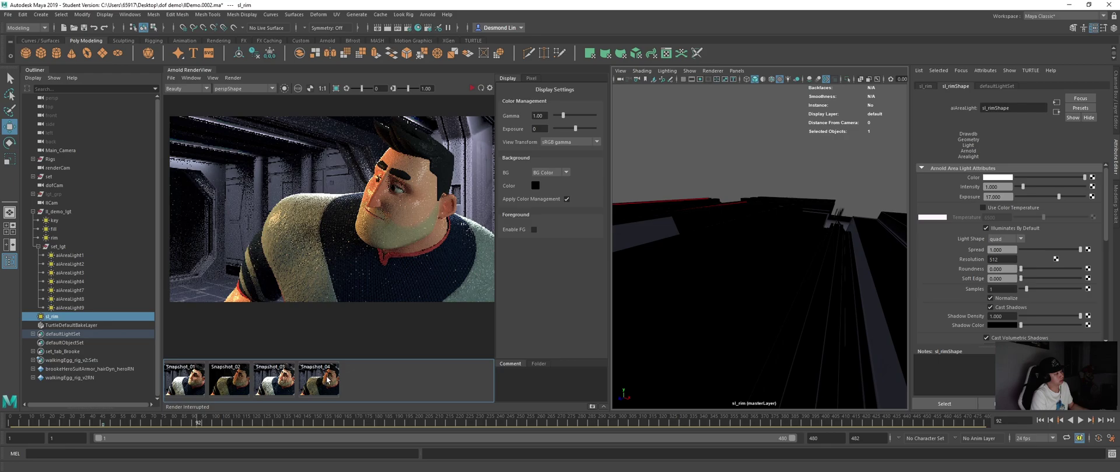
scroll(379, 187, "up", 1)
scroll(363, 243, "down", 1)
middle_click_drag(370, 241, 374, 221)
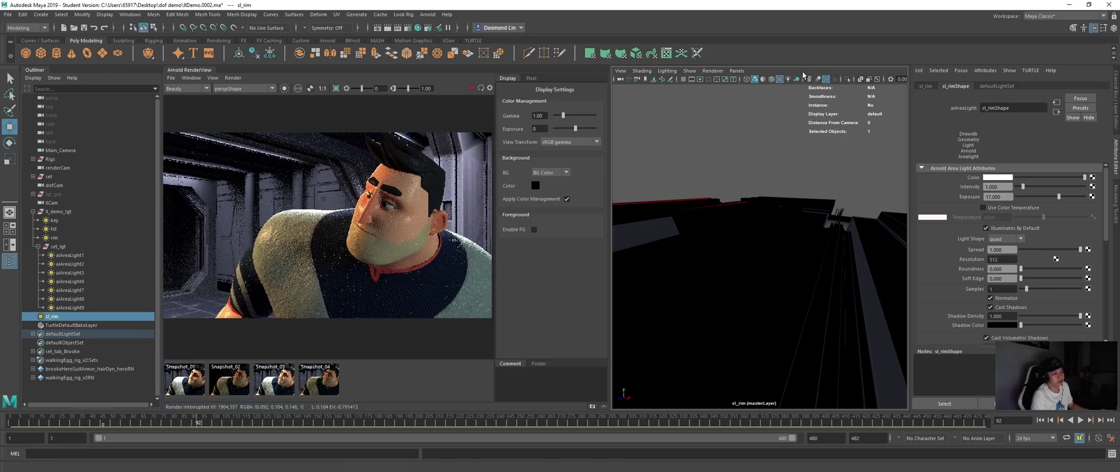
- Switch the viewport from the sl_rim light's view to the llCam camera and keep the Beauty AOV displayed
left_click(737, 70)
mouse_move(793, 79)
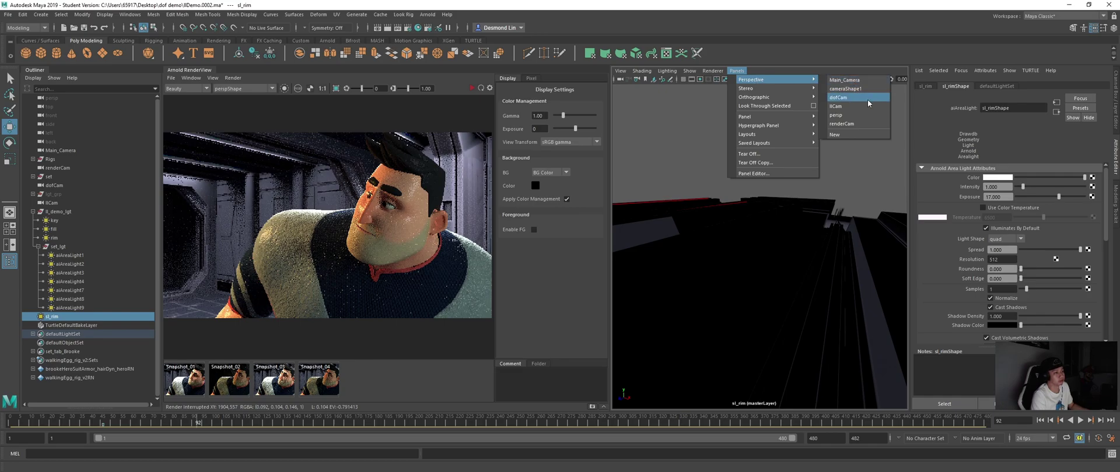
left_click(864, 107)
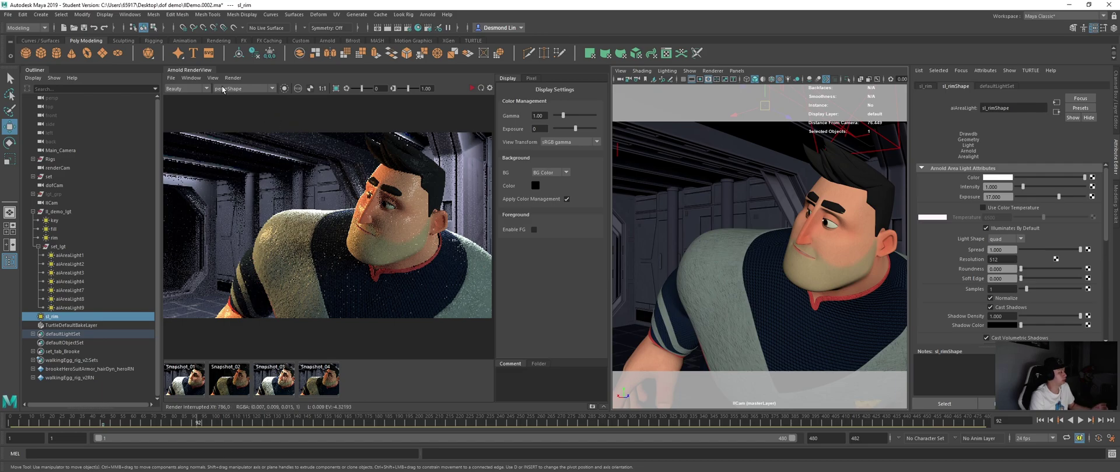
left_click(199, 88)
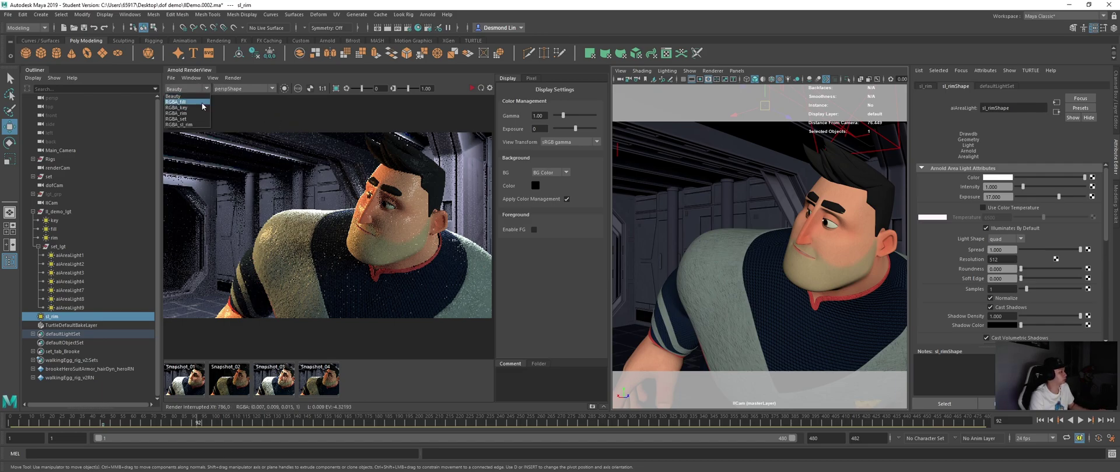
left_click(453, 88)
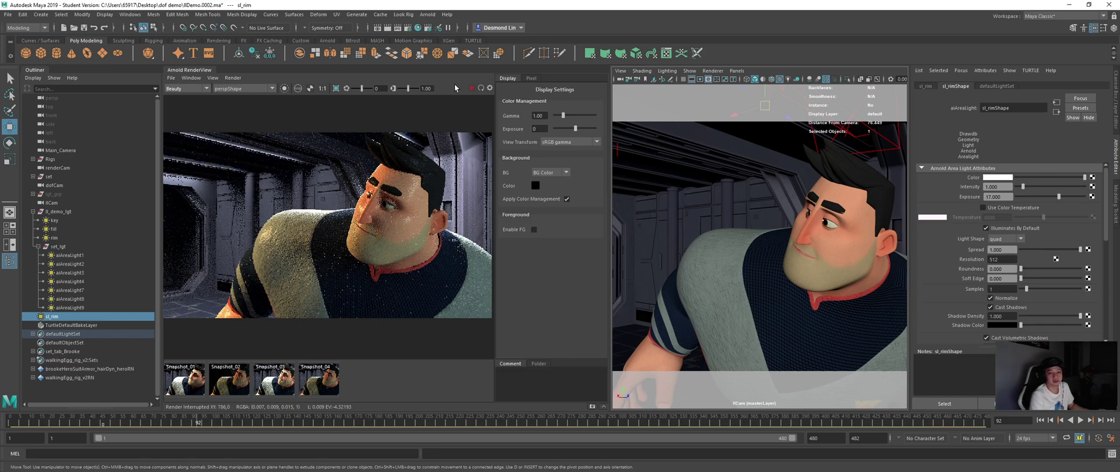